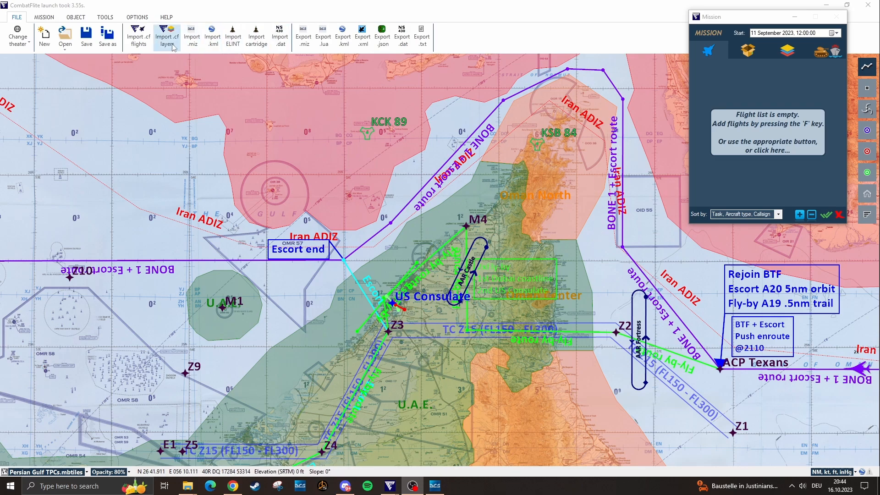
# Create a blue USA AI flight of a single F/A-18C Lot 20 and start picking its waypoints
pyautogui.click(82, 17)
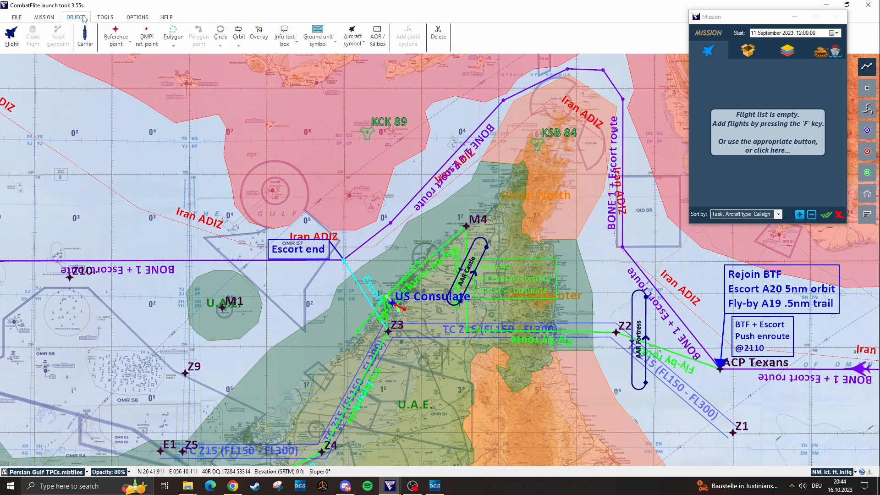
pyautogui.click(11, 36)
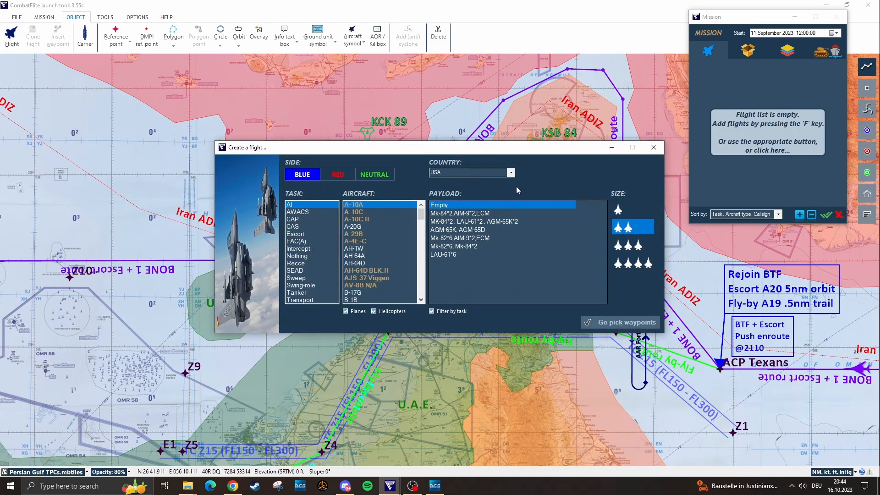
pyautogui.moveTo(443, 152); pyautogui.dragTo(418, 188)
pyautogui.scroll(-2, 352, 288)
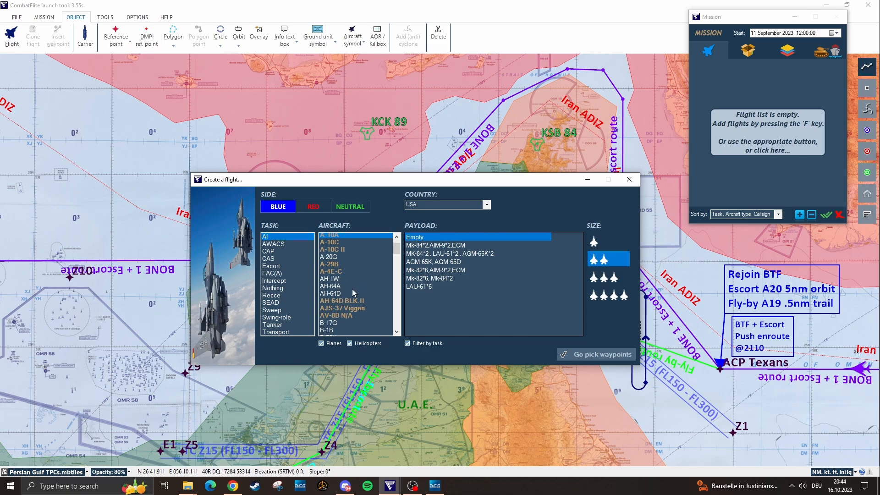
pyautogui.scroll(-4, 360, 283)
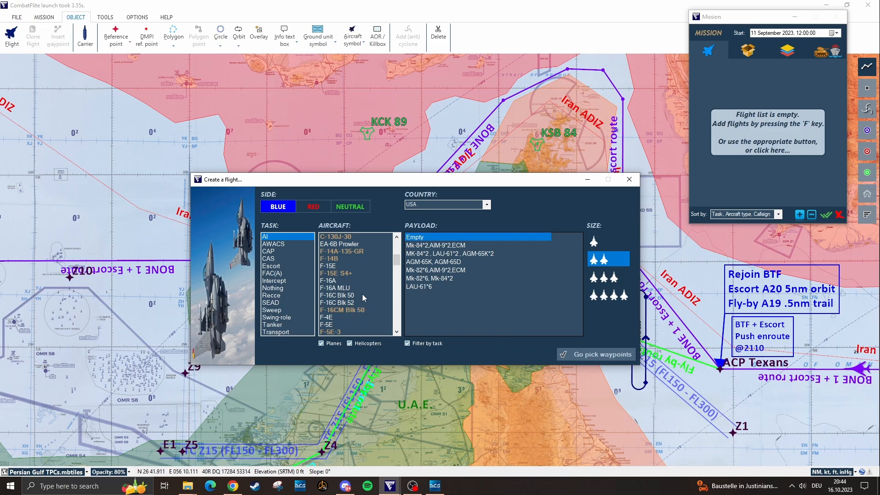
pyautogui.scroll(-2, 350, 278)
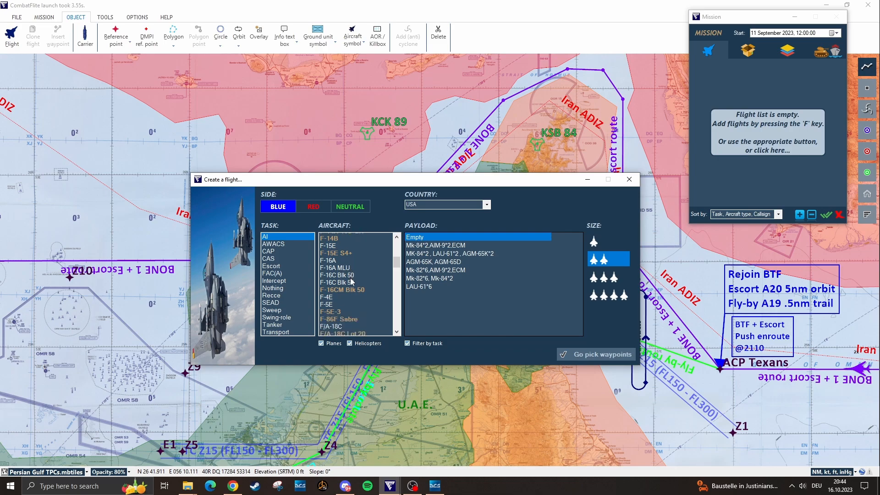
pyautogui.click(360, 310)
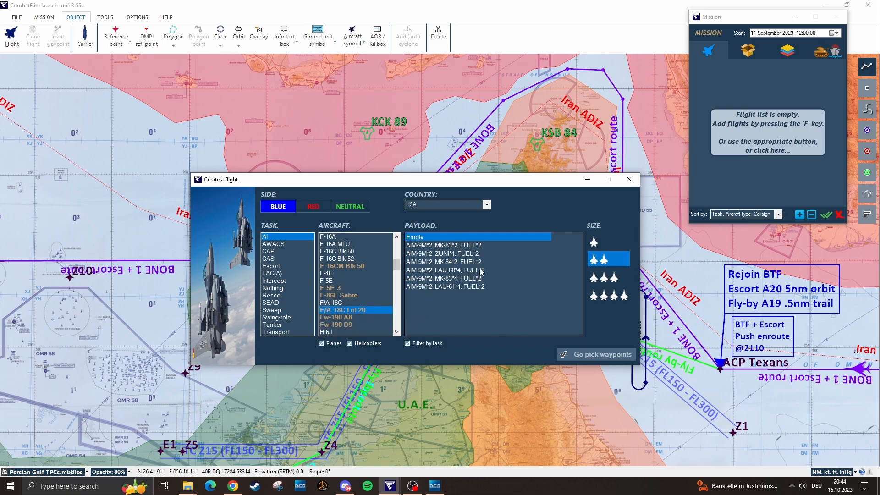
pyautogui.click(604, 244)
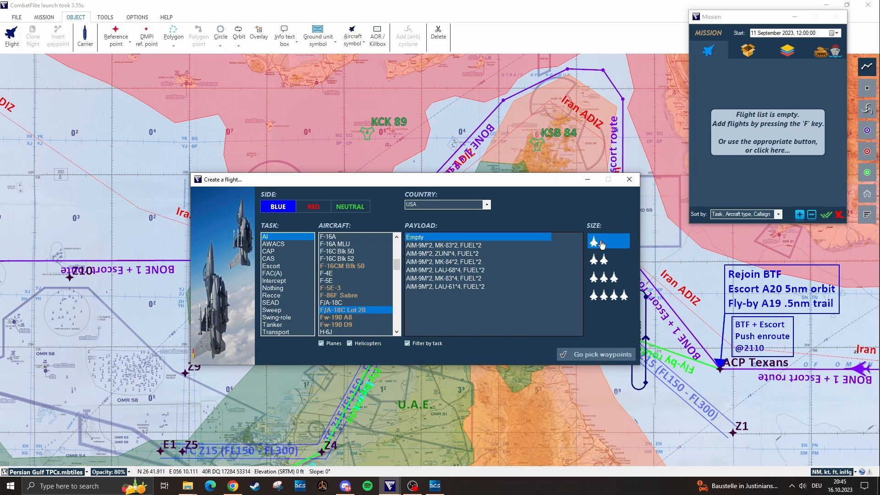
pyautogui.click(603, 361)
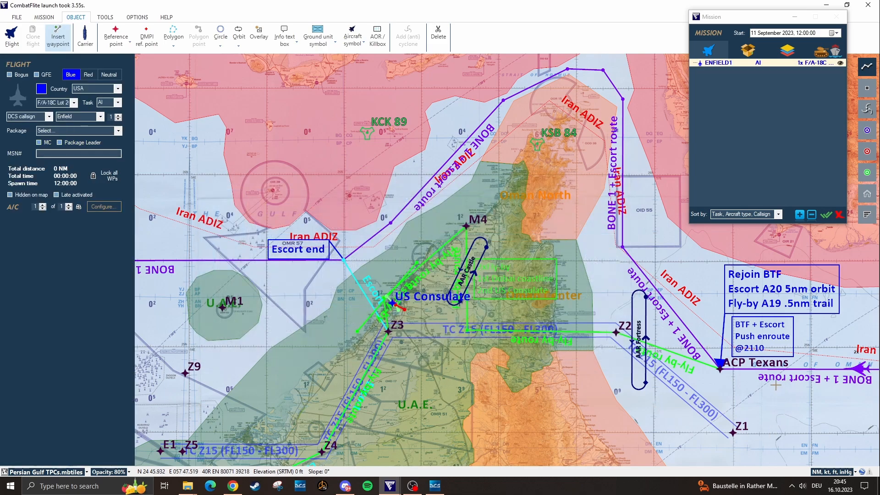
# Place the flight's start point east of ACP Texans and its push point at ACP Texans
pyautogui.moveTo(808, 395); pyautogui.dragTo(669, 360)
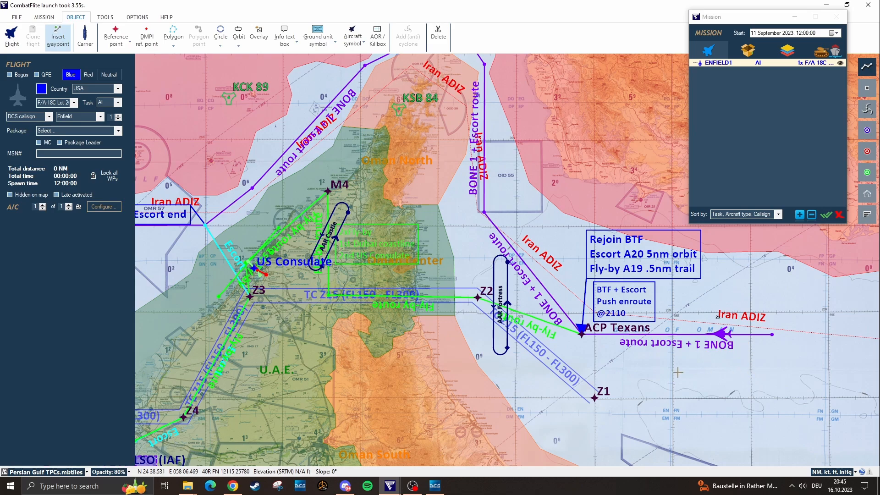
pyautogui.moveTo(628, 370); pyautogui.dragTo(678, 408)
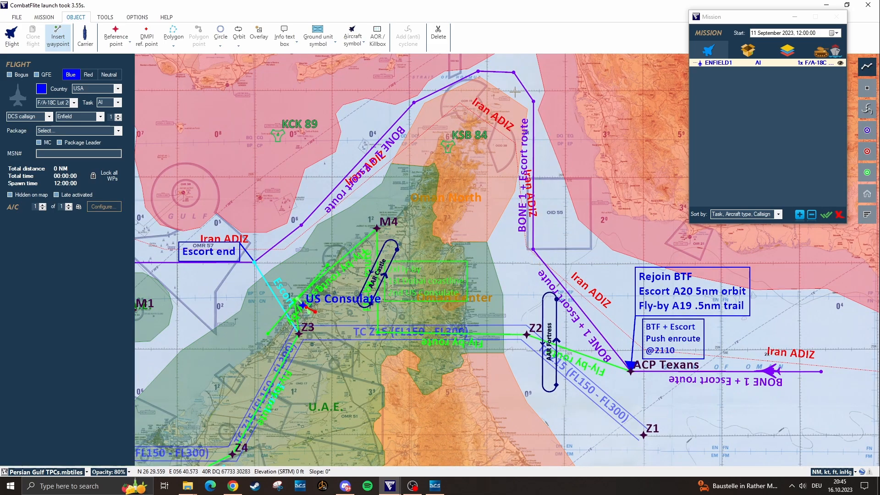
pyautogui.moveTo(706, 415); pyautogui.dragTo(648, 403)
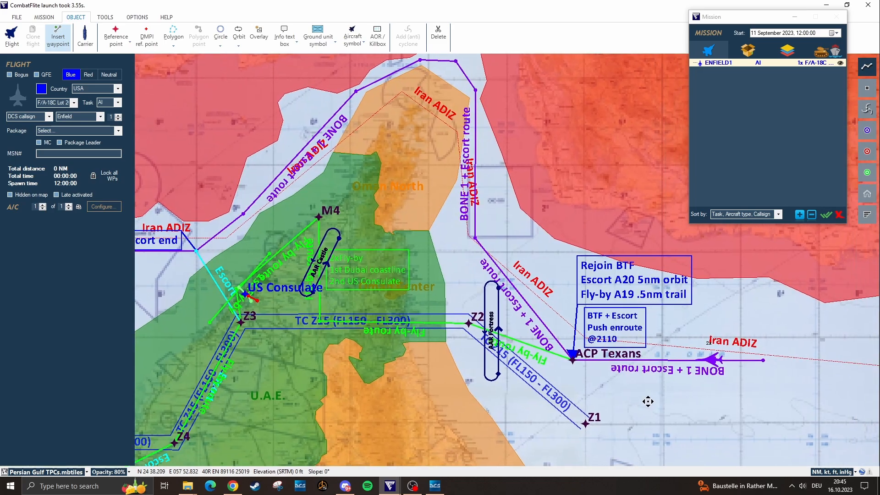
pyautogui.click(735, 375)
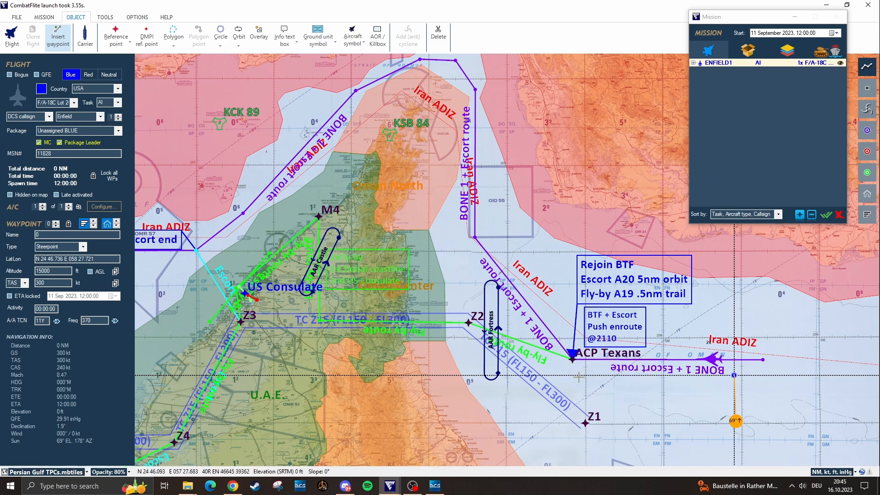
pyautogui.click(573, 362)
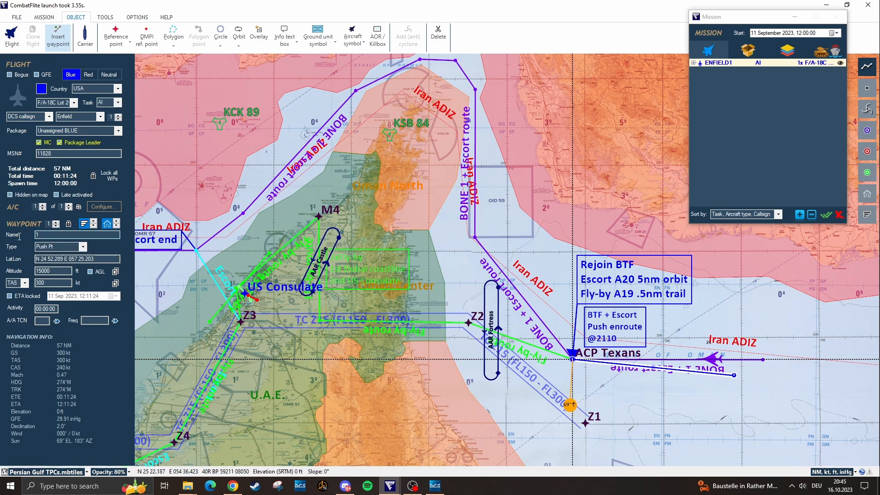
# Name the push point waypoint TEXANS
pyautogui.click(59, 236)
pyautogui.write('T')
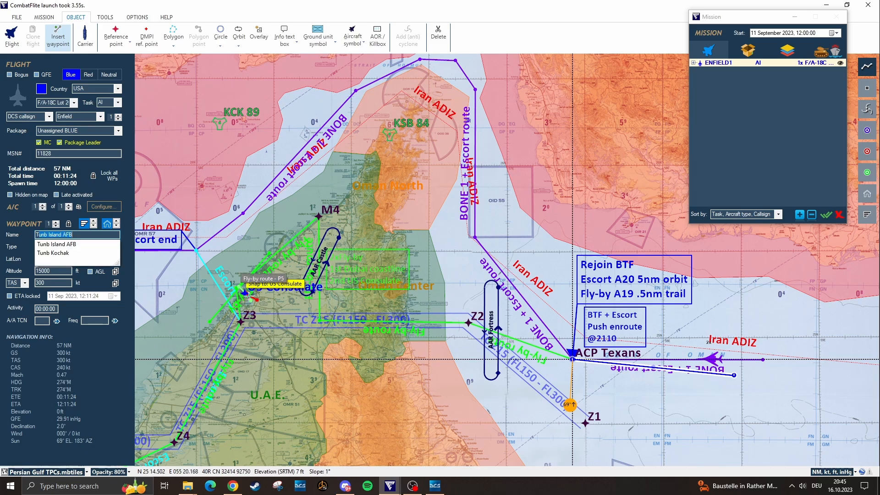
pyautogui.write('EXANS')
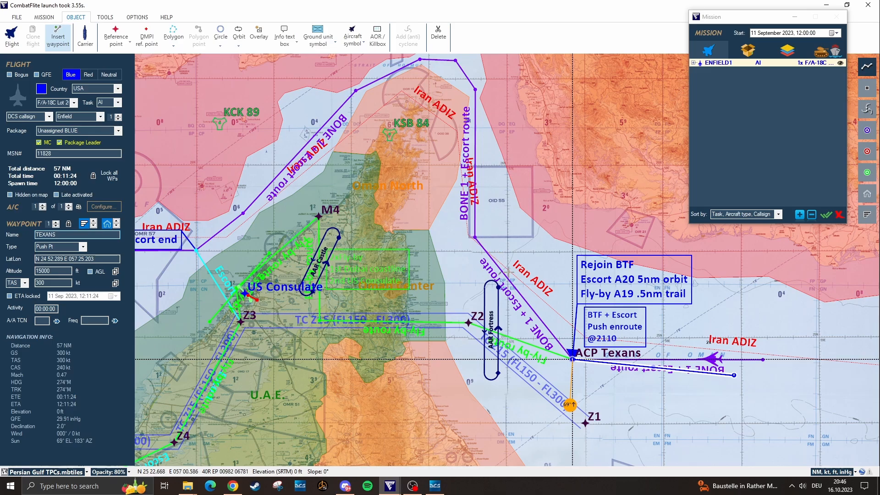
# Add waypoints along the BONE 1 + Escort route north around the Omani peninsula and back to Escort end
pyautogui.moveTo(595, 274); pyautogui.dragTo(634, 308)
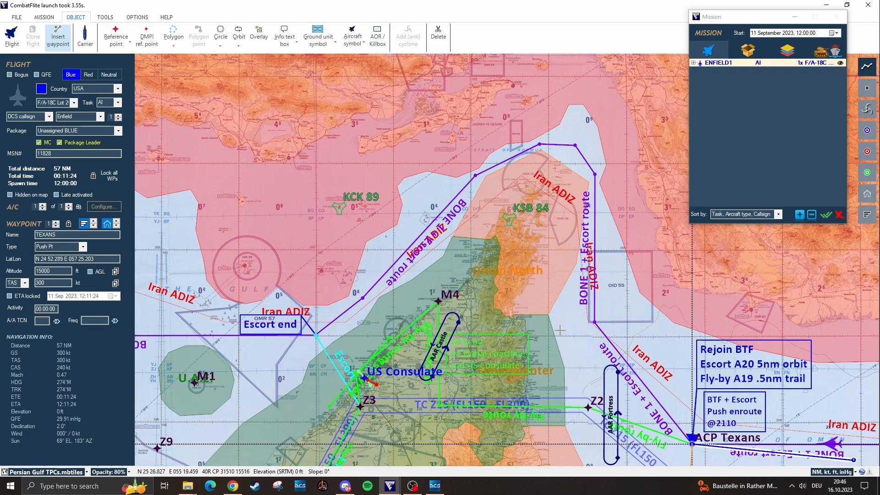
pyautogui.moveTo(560, 320); pyautogui.dragTo(559, 279)
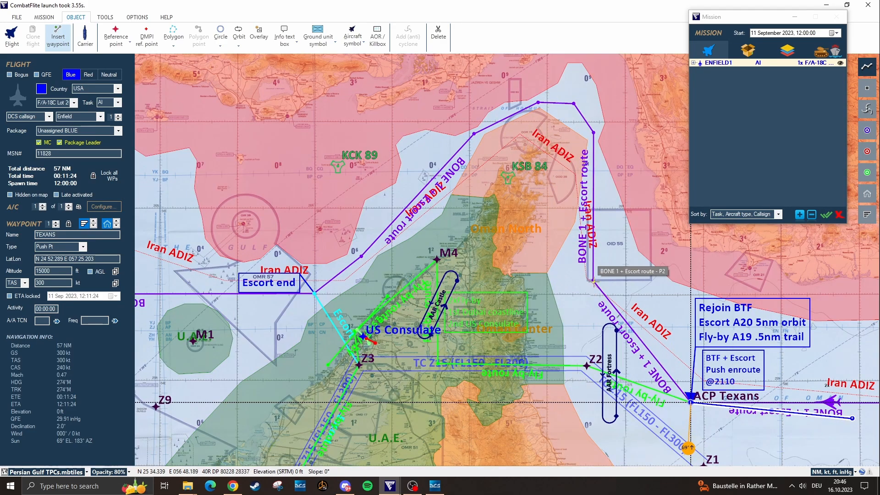
pyautogui.click(595, 284)
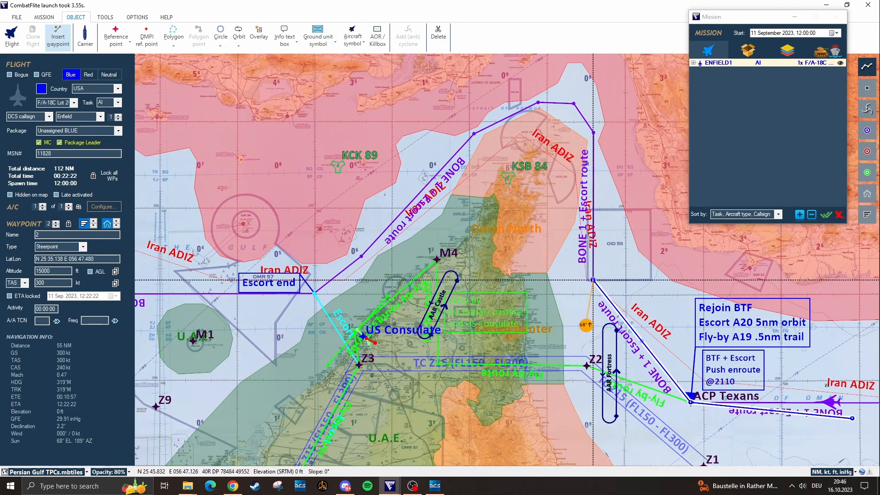
pyautogui.click(594, 133)
pyautogui.click(573, 102)
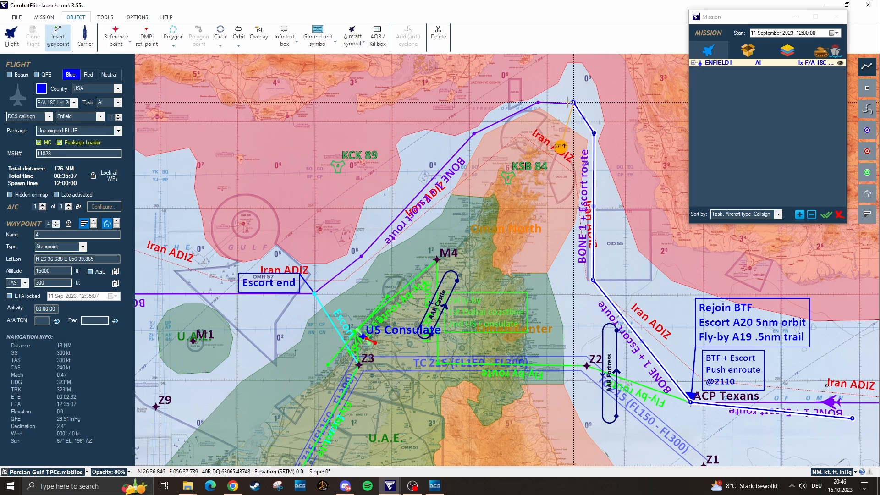
pyautogui.click(540, 101)
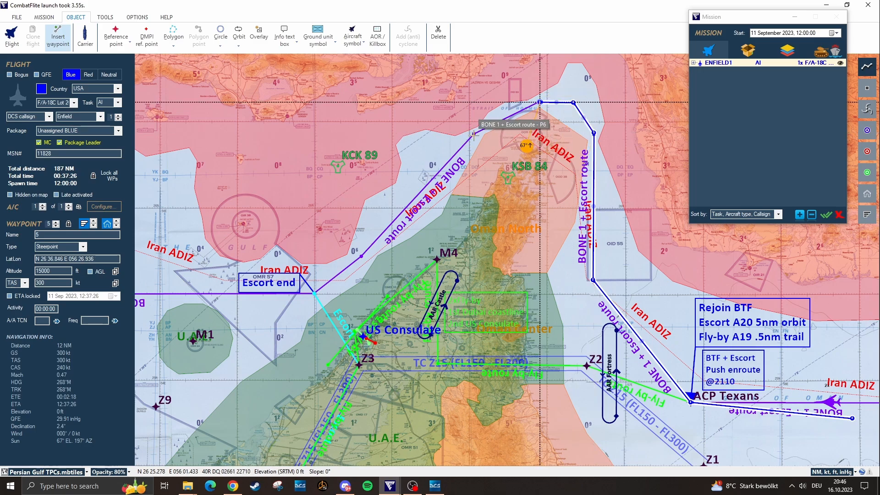
pyautogui.click(474, 134)
pyautogui.click(362, 257)
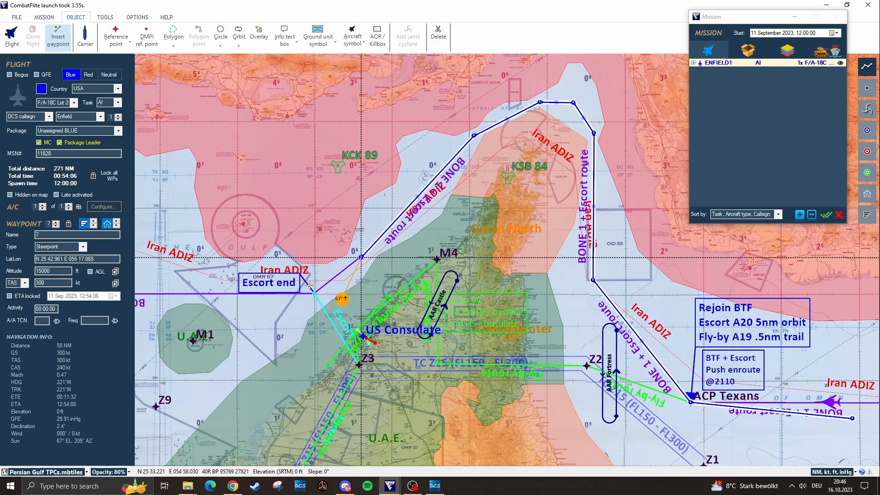
pyautogui.click(314, 293)
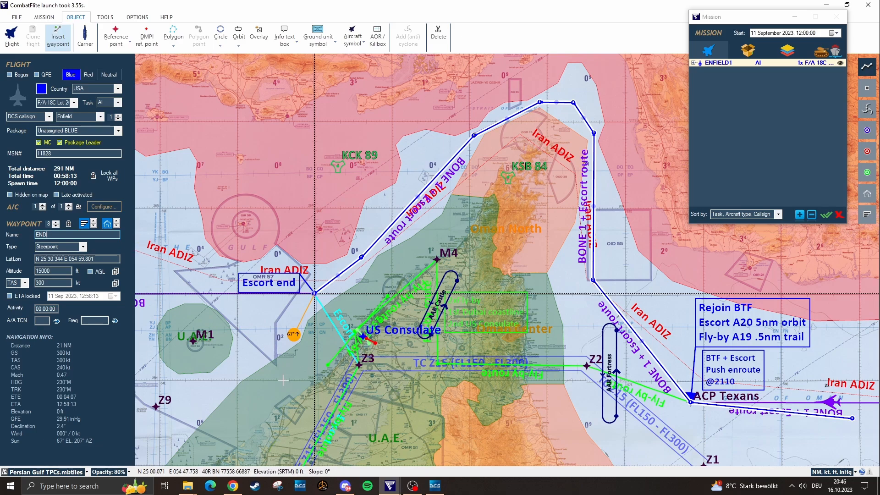
# Add waypoints at Z3 and near Z4 heading south, naming the latter Z4
pyautogui.moveTo(290, 372); pyautogui.dragTo(363, 267)
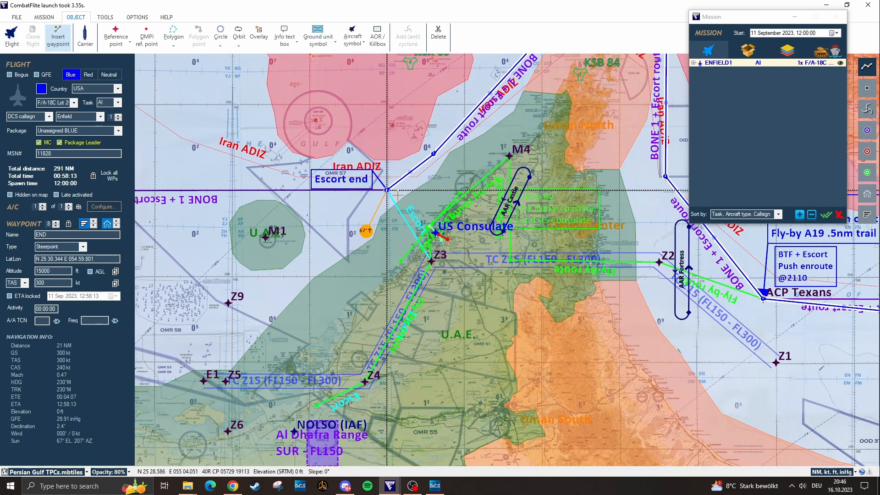
pyautogui.click(432, 261)
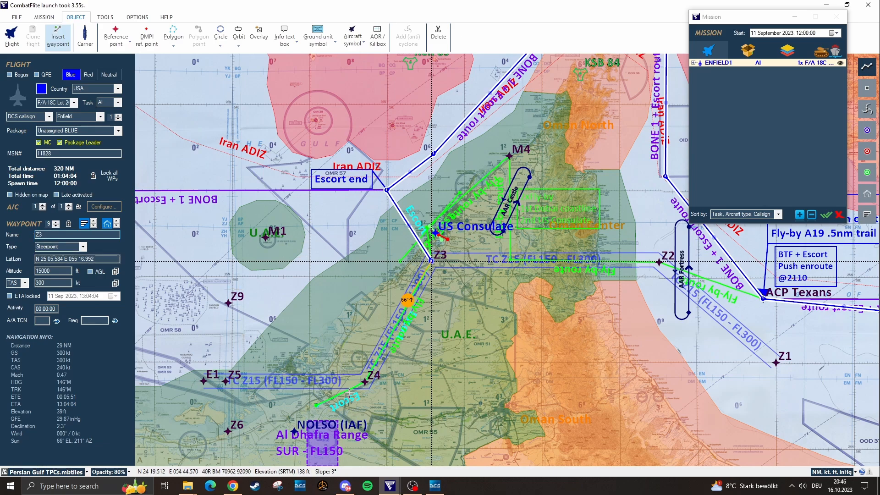
pyautogui.click(365, 381)
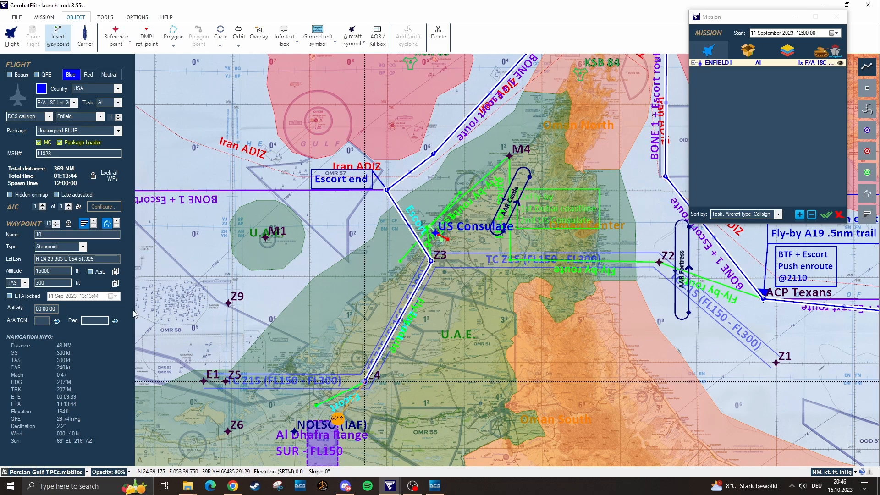
pyautogui.click(41, 235)
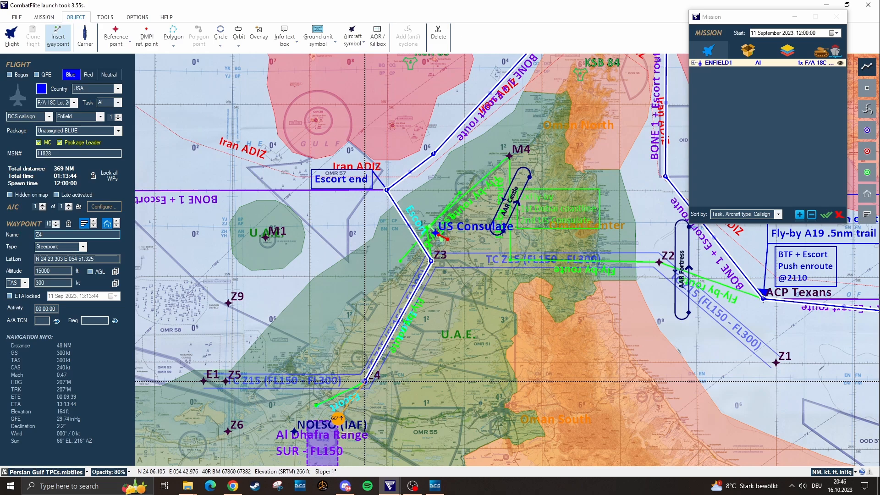
# Add a final waypoint near Al Dhafra, name it OMAM, and finish placing waypoints
pyautogui.click(316, 406)
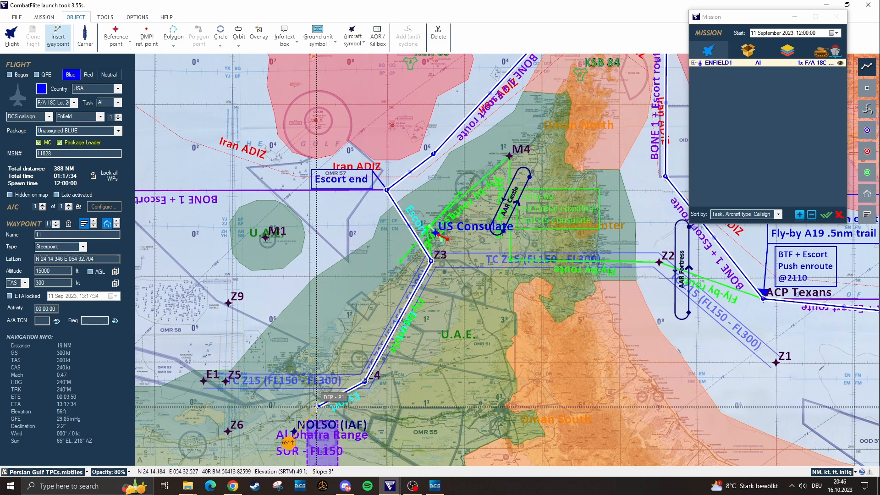
pyautogui.click(40, 239)
pyautogui.doubleClick(40, 238)
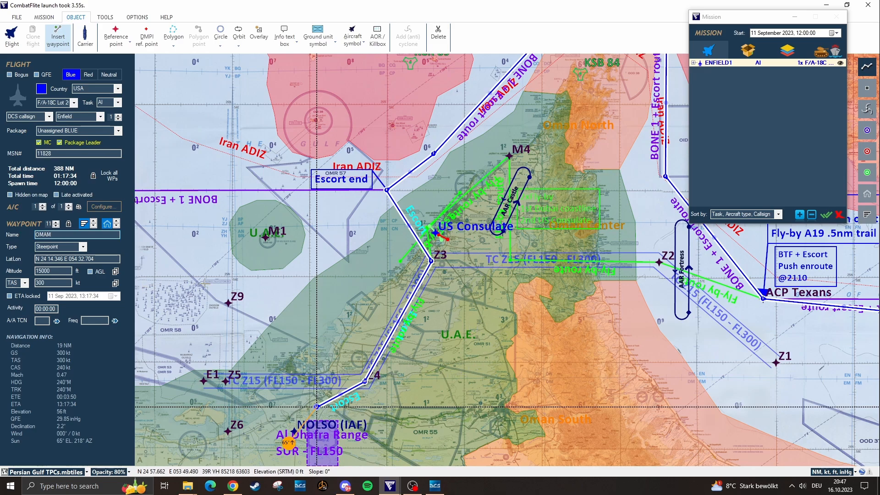
pyautogui.press('Escape')
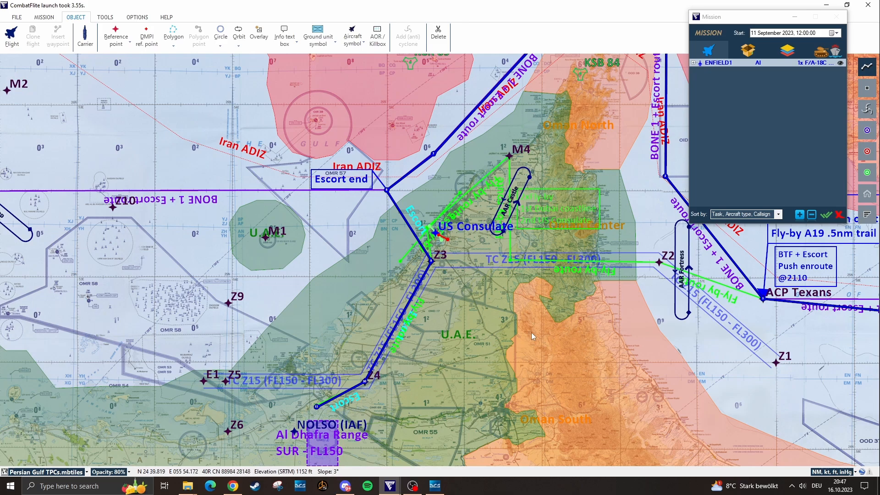
# Start exporting the mission to a .miz file with nav points, reference points, circle centers and orbit anchors included
pyautogui.moveTo(533, 330); pyautogui.dragTo(485, 351)
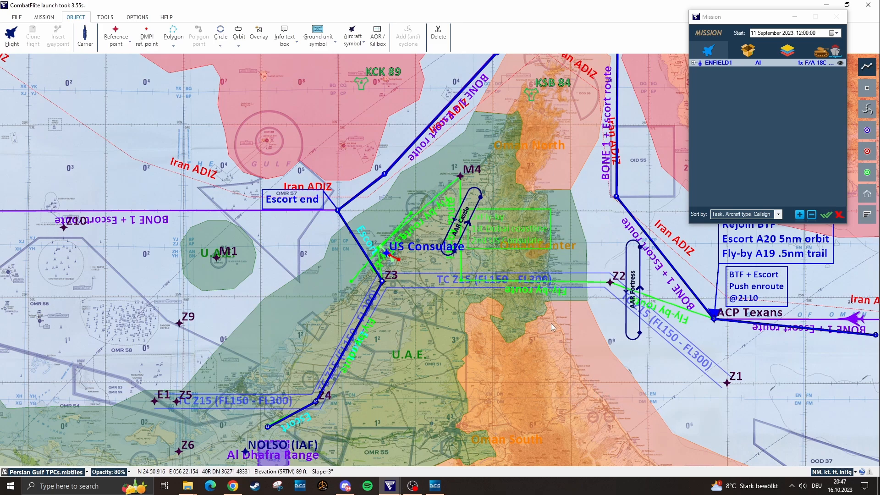
pyautogui.moveTo(551, 323); pyautogui.dragTo(543, 355)
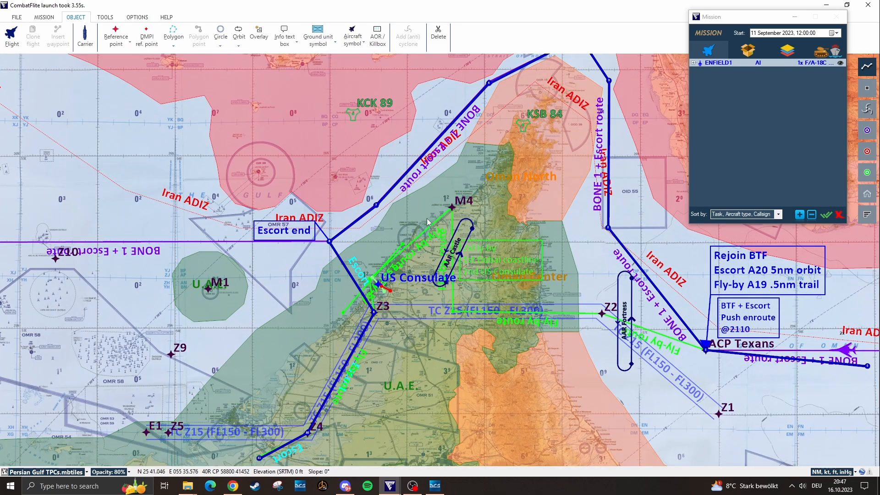
pyautogui.click(43, 18)
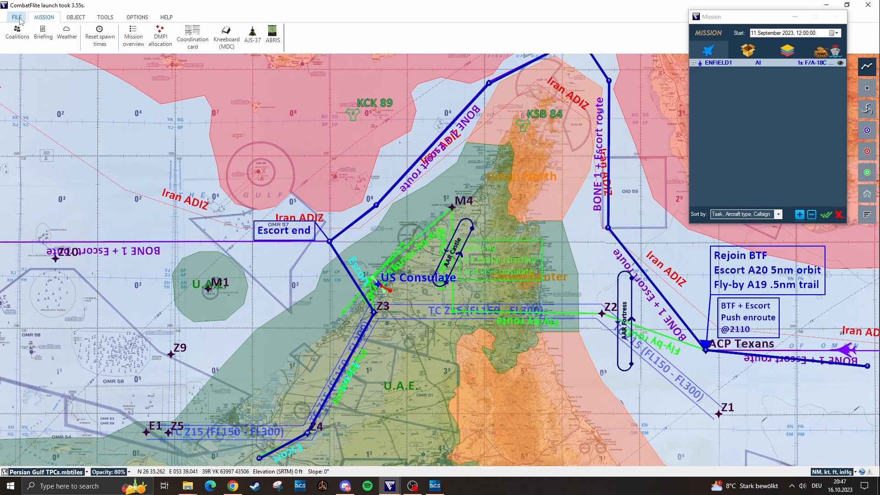
pyautogui.click(17, 18)
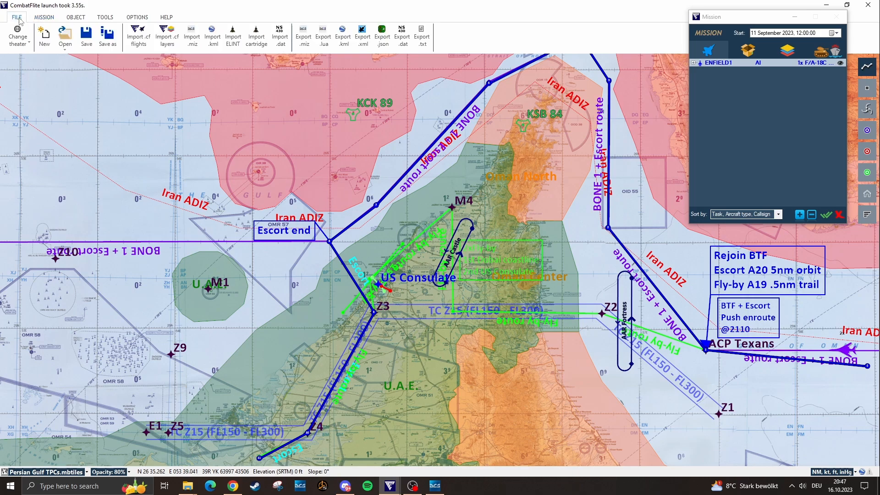
pyautogui.click(308, 51)
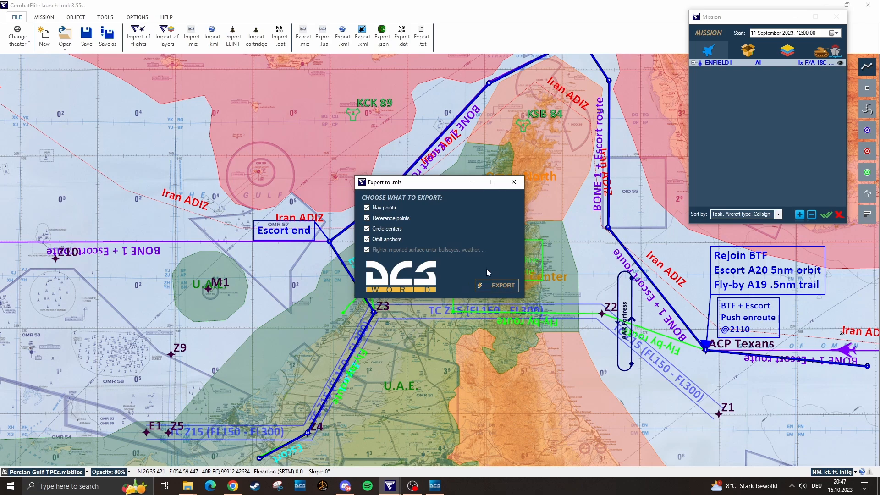
pyautogui.click(502, 286)
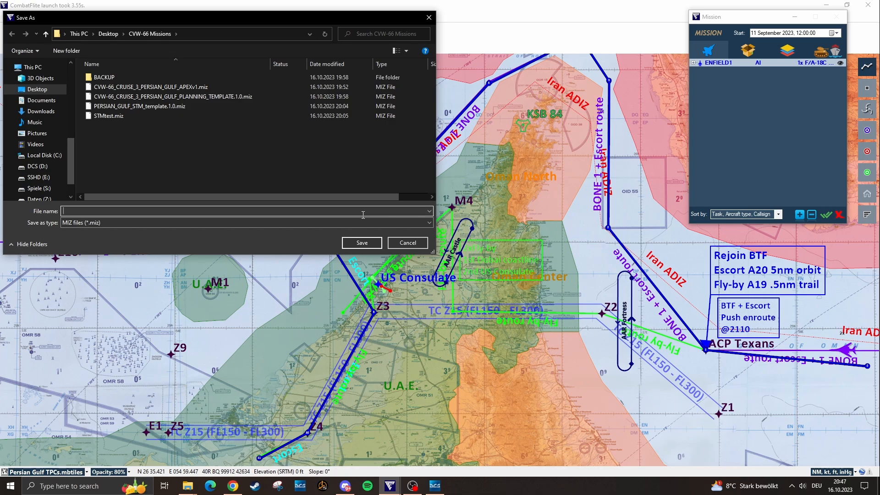
# Save the .miz export as VIKING1_1661023 in the CVW-66 Missions folder
pyautogui.write('VIKING1_1661023')
pyautogui.click(362, 243)
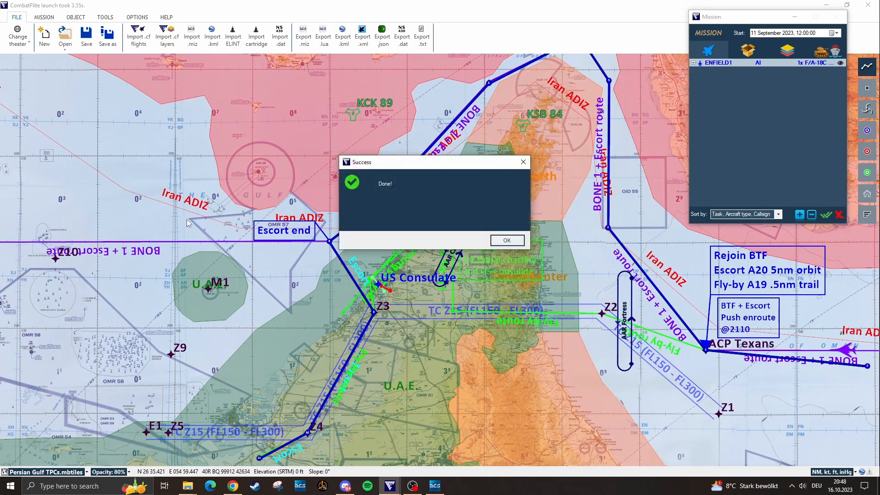
pyautogui.click(507, 241)
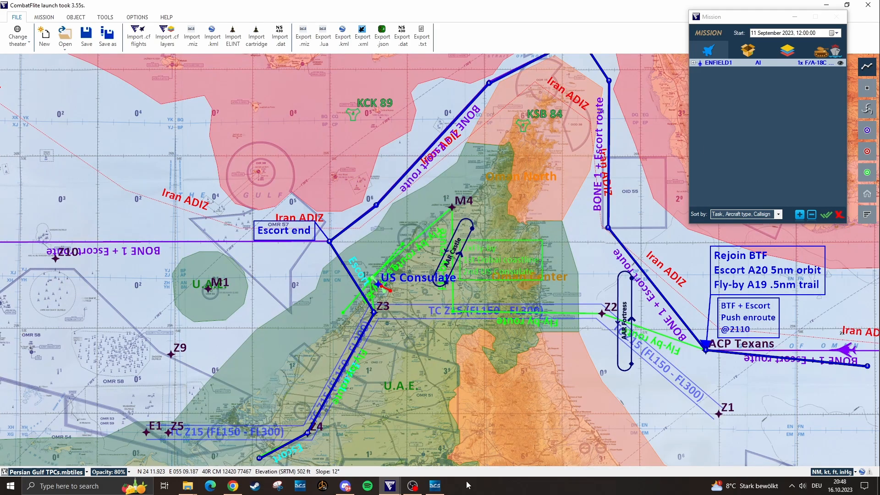
# Switch to DCS World and open VIKING1_1661023.miz in the Mission Editor
pyautogui.click(435, 486)
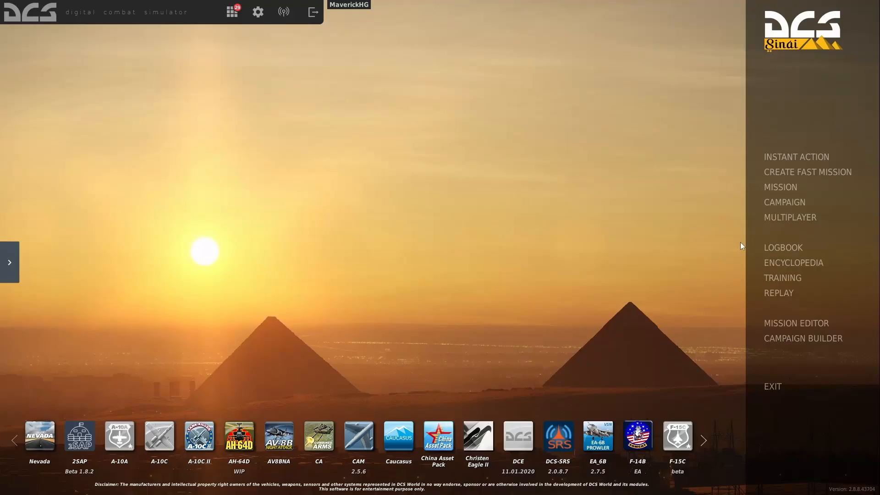
pyautogui.click(797, 323)
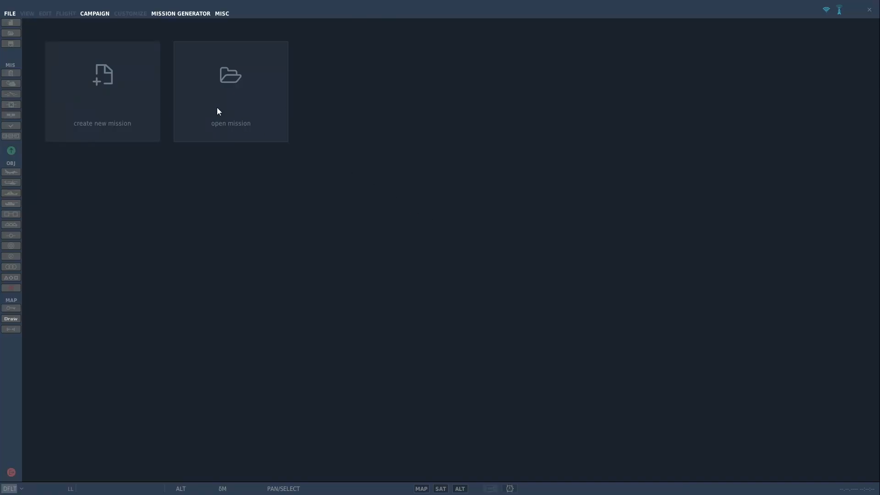
pyautogui.click(247, 92)
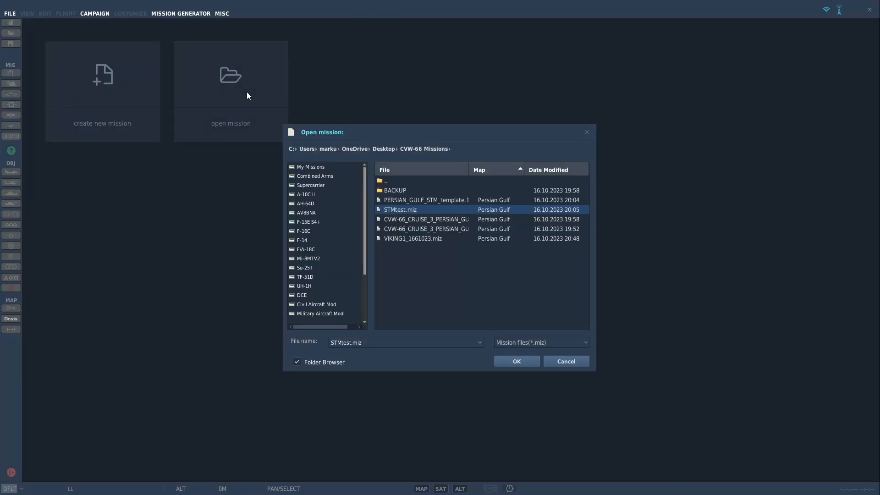
pyautogui.click(422, 240)
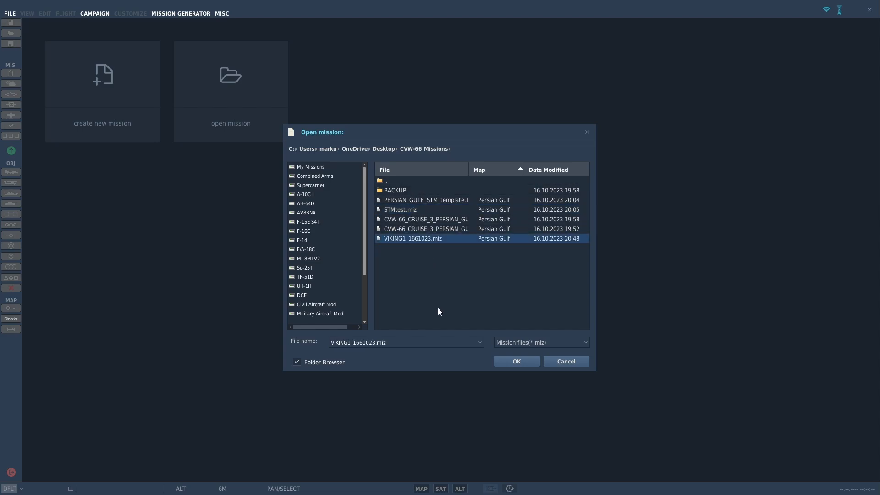
pyautogui.click(523, 361)
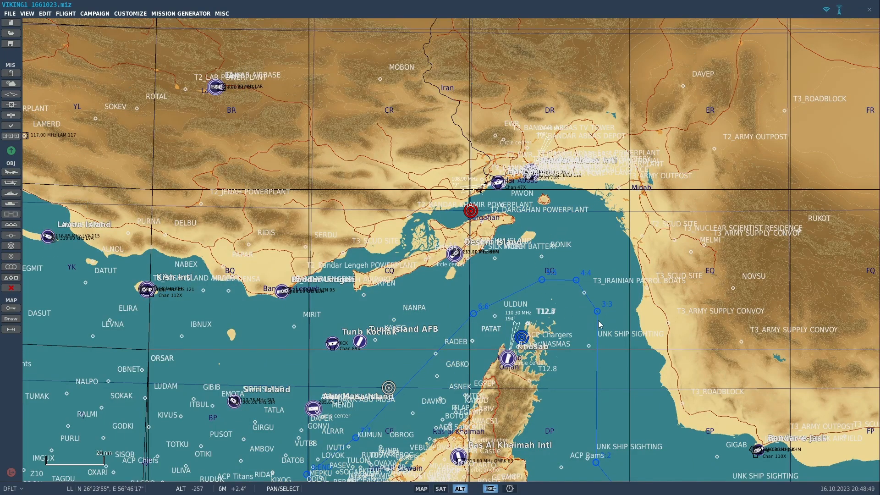
# Select the Enfield1 F/A-18C group, set its skill to Client, and review its radio channel presets
pyautogui.moveTo(644, 330); pyautogui.dragTo(610, 107)
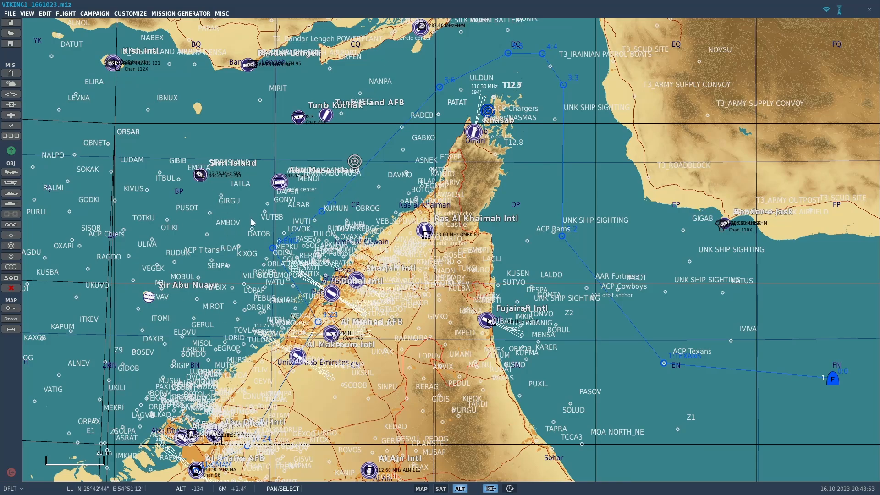
pyautogui.moveTo(673, 397); pyautogui.dragTo(628, 310)
pyautogui.click(778, 287)
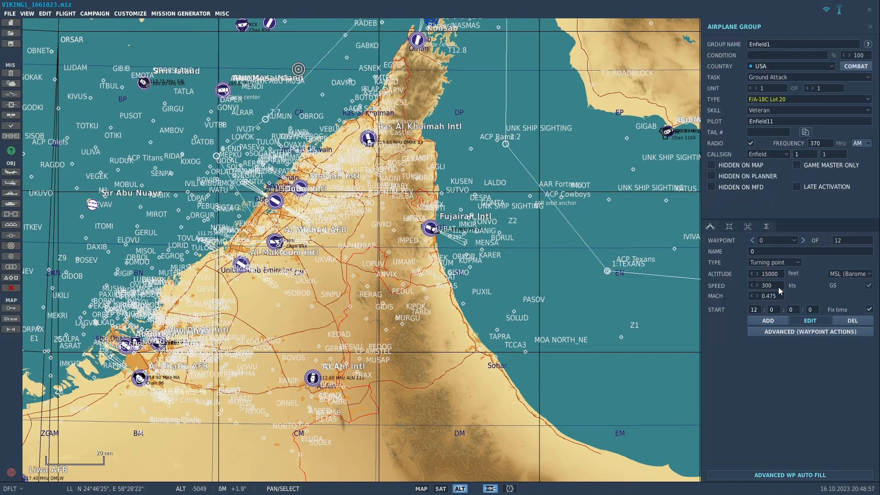
pyautogui.moveTo(559, 290); pyautogui.dragTo(395, 342)
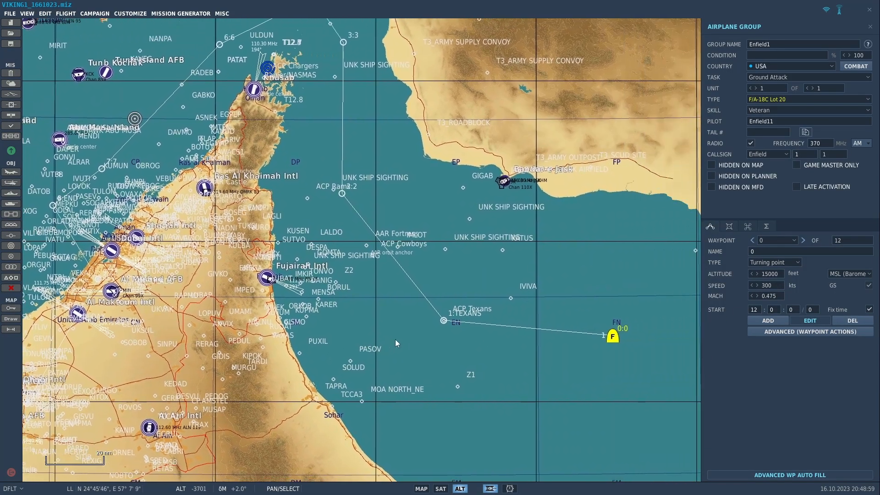
pyautogui.moveTo(450, 272); pyautogui.dragTo(624, 244)
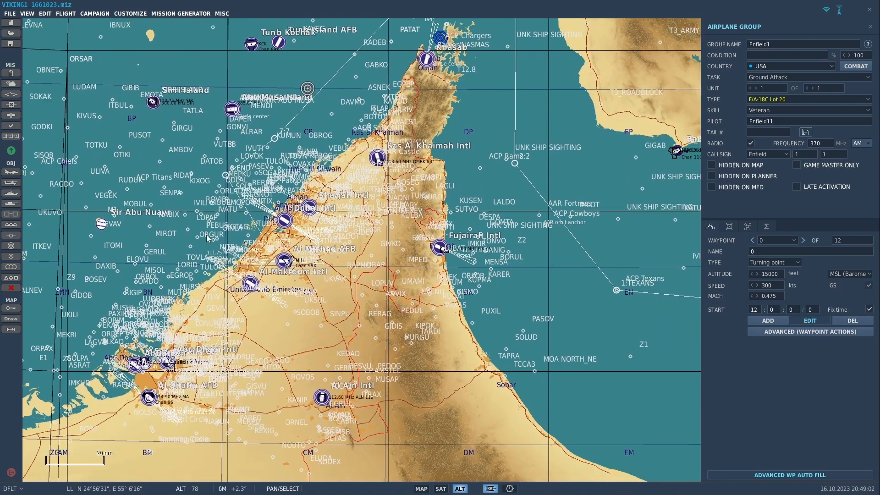
pyautogui.moveTo(207, 238); pyautogui.dragTo(189, 213)
pyautogui.moveTo(558, 279); pyautogui.dragTo(377, 293)
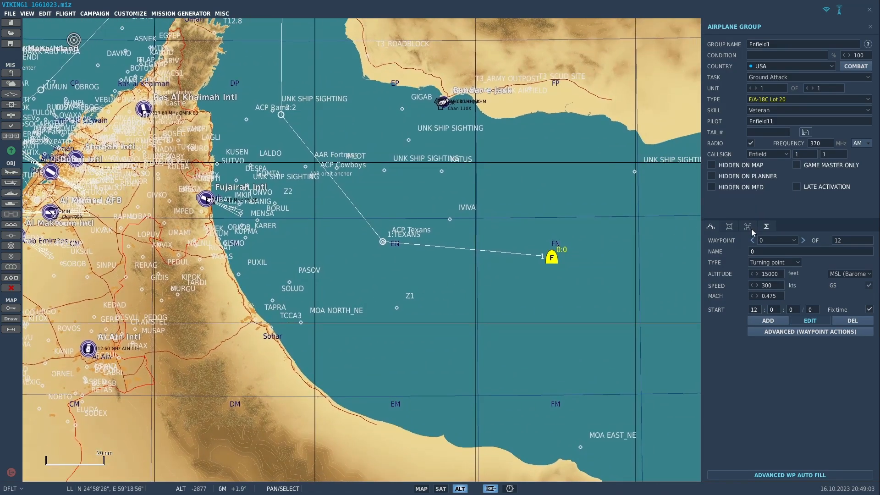
pyautogui.click(769, 113)
pyautogui.click(765, 166)
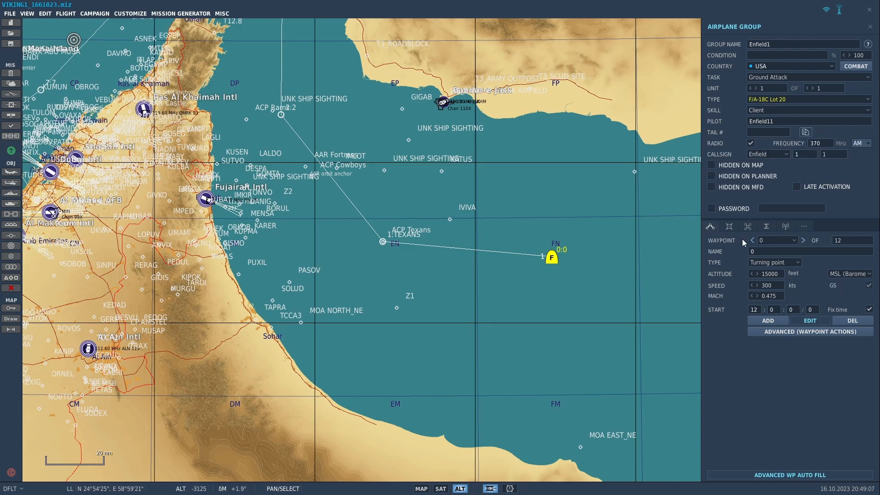
pyautogui.click(785, 227)
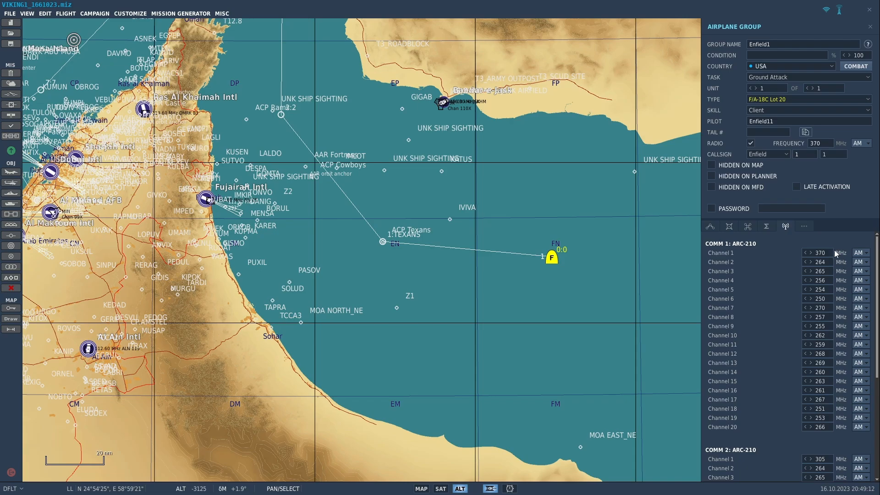
pyautogui.click(620, 203)
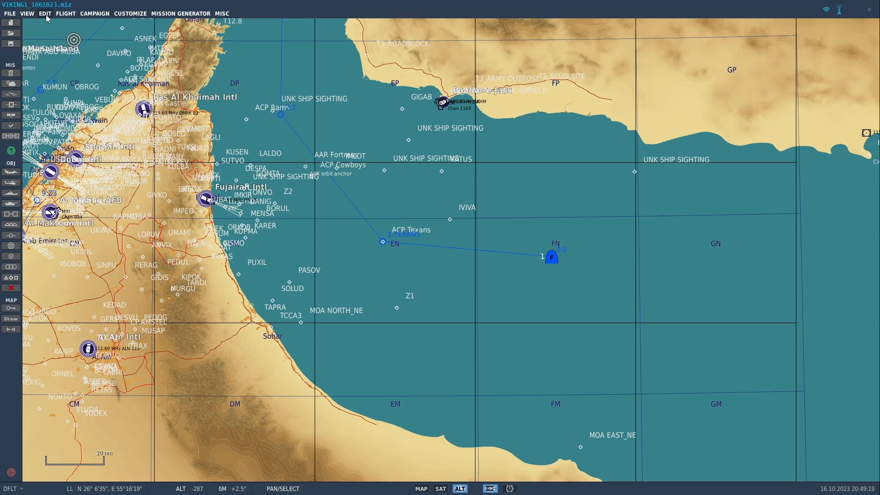
# Load the PG_Cruise_STM_template static template into the mission
pyautogui.click(46, 16)
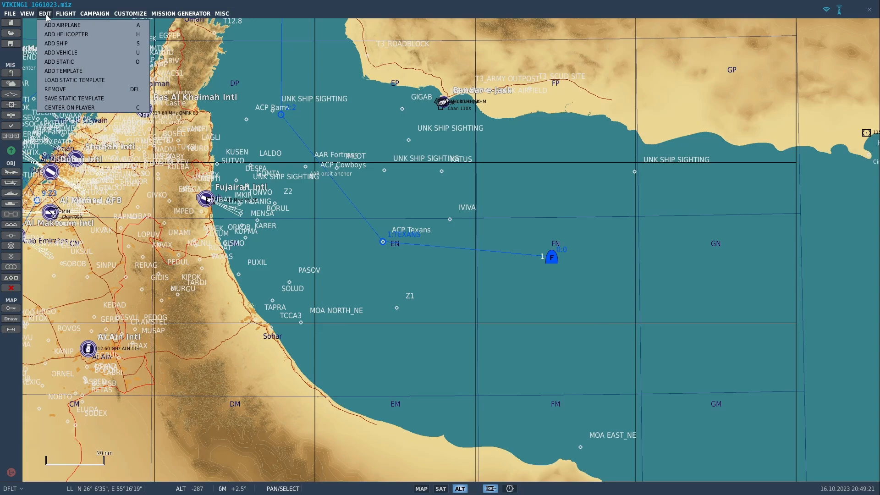
pyautogui.moveTo(28, 15)
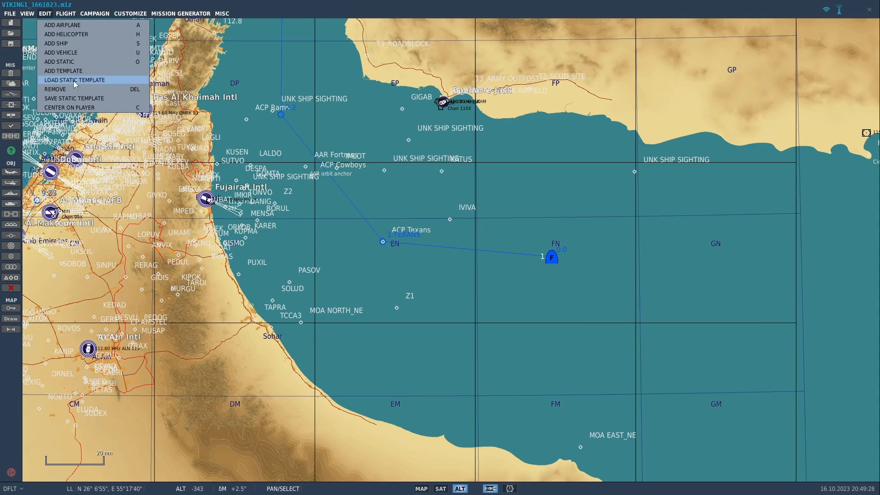
pyautogui.click(74, 80)
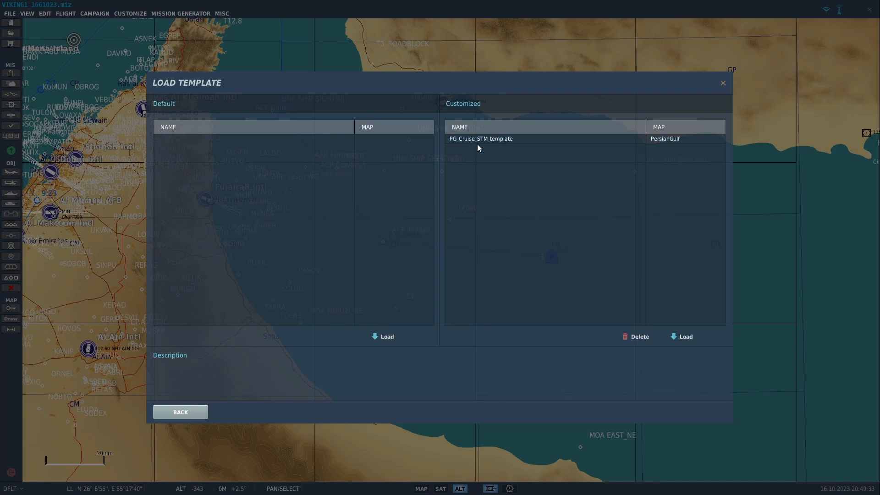
pyautogui.click(501, 138)
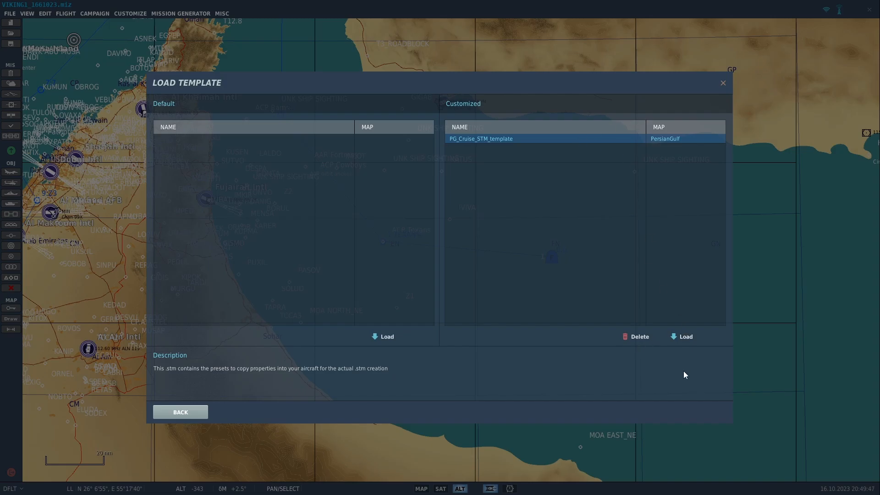
pyautogui.click(687, 336)
# Move the Hornet and Tomcat template groups onto the Oman coast near Sohar
pyautogui.moveTo(486, 296); pyautogui.dragTo(776, 354)
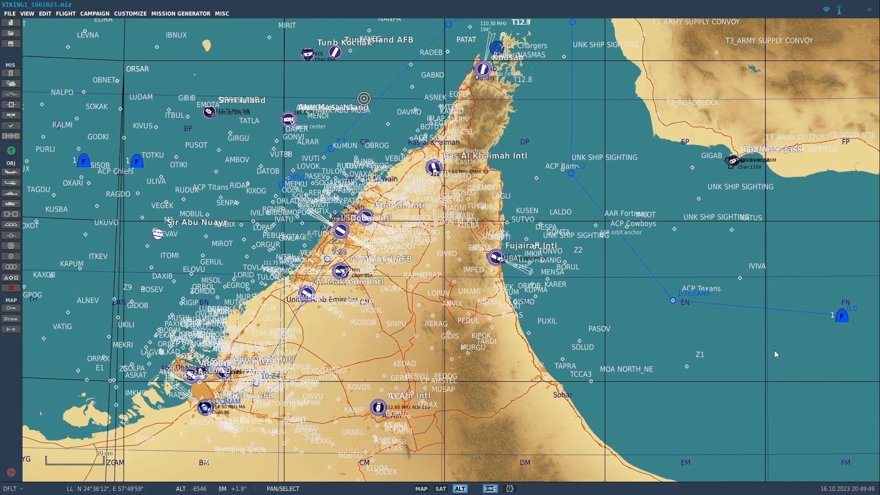
pyautogui.moveTo(186, 164); pyautogui.dragTo(582, 387)
pyautogui.moveTo(133, 165); pyautogui.dragTo(515, 299)
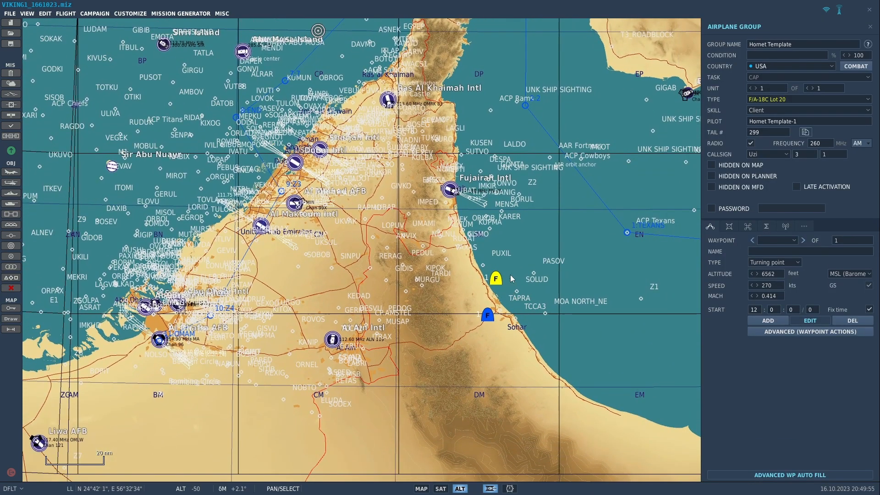
# Inspect the Hornet Template and Tomcat Template groups near Sohar
pyautogui.click(488, 315)
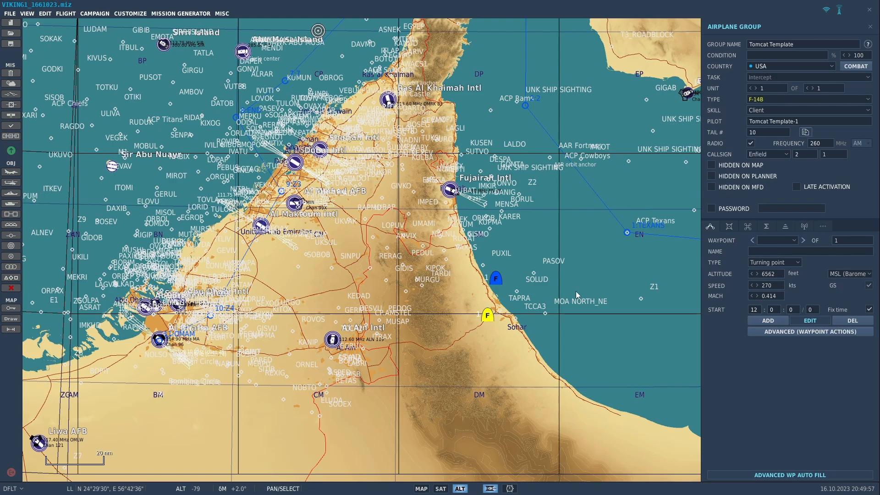
pyautogui.moveTo(576, 291); pyautogui.dragTo(536, 293)
pyautogui.click(453, 281)
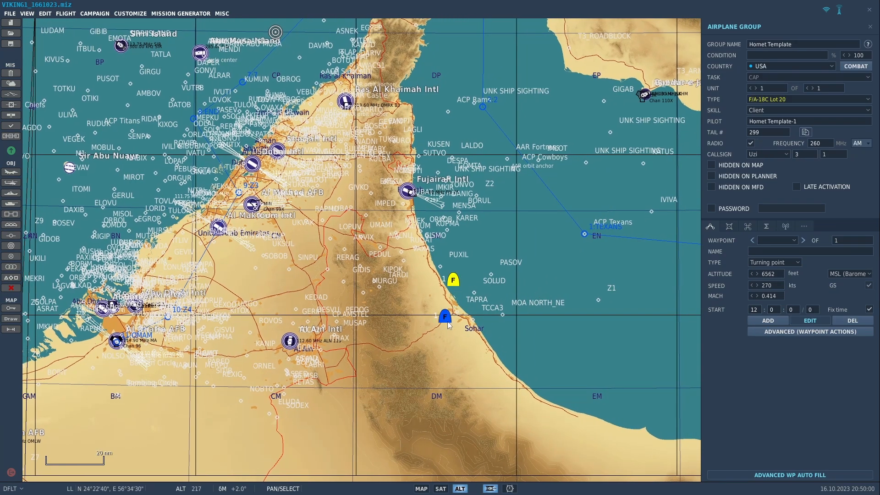
pyautogui.click(447, 321)
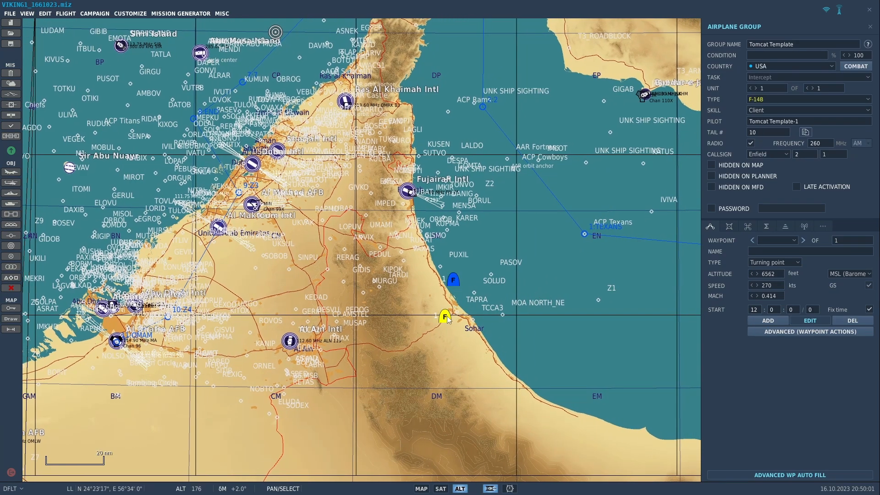
pyautogui.click(455, 285)
pyautogui.moveTo(491, 311); pyautogui.dragTo(443, 309)
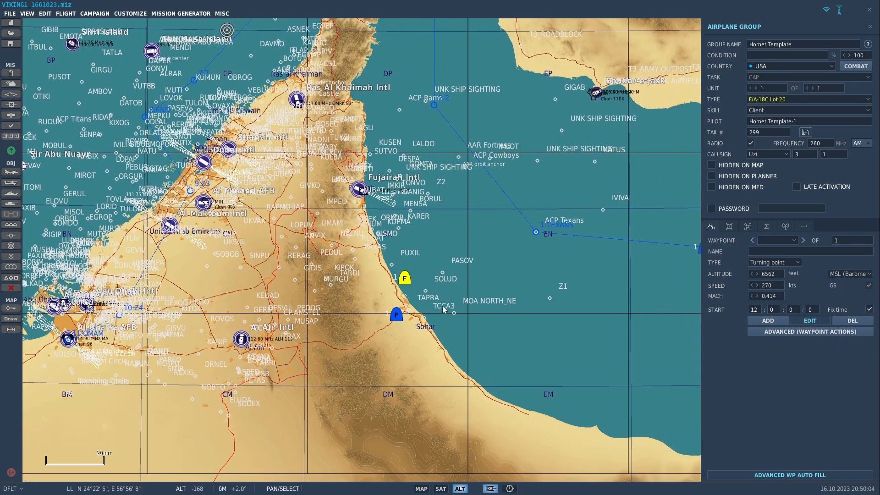
pyautogui.moveTo(582, 205); pyautogui.dragTo(514, 217)
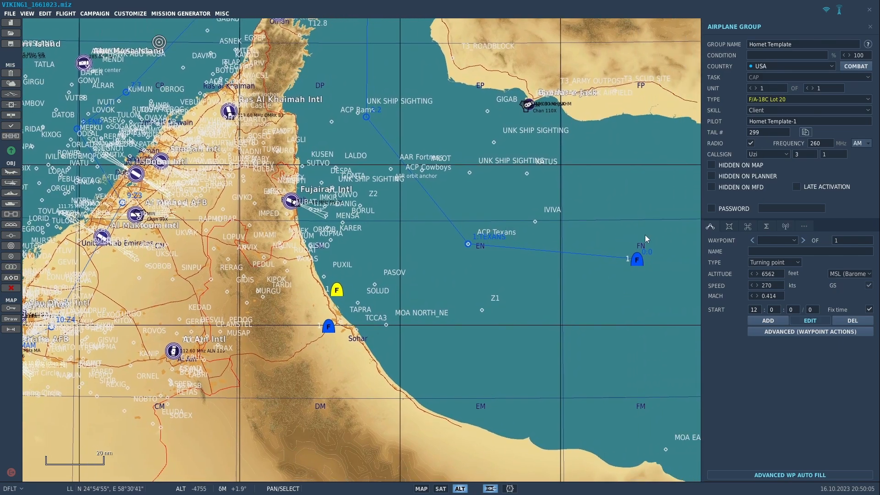
# Copy the Hornet Template's radio settings and additional properties to all F/A-18C Lot 20 units on the map
pyautogui.click(807, 134)
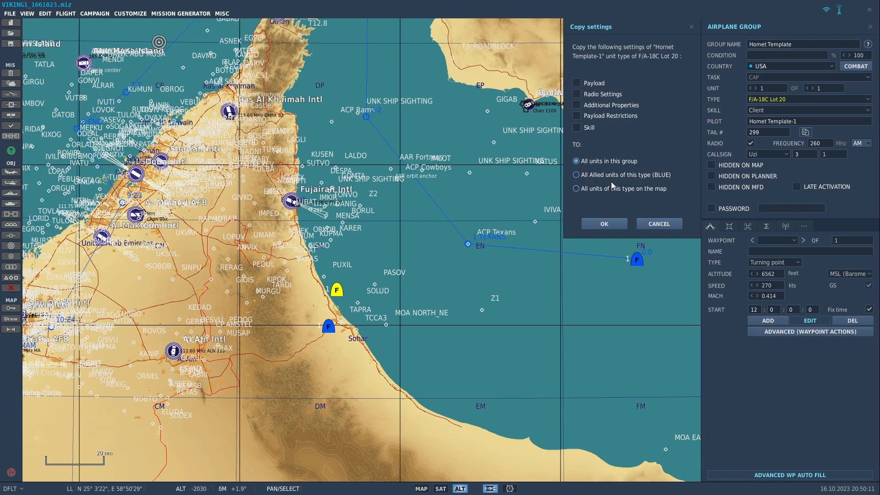
pyautogui.click(576, 175)
pyautogui.click(577, 189)
pyautogui.click(577, 94)
pyautogui.click(576, 105)
pyautogui.click(612, 226)
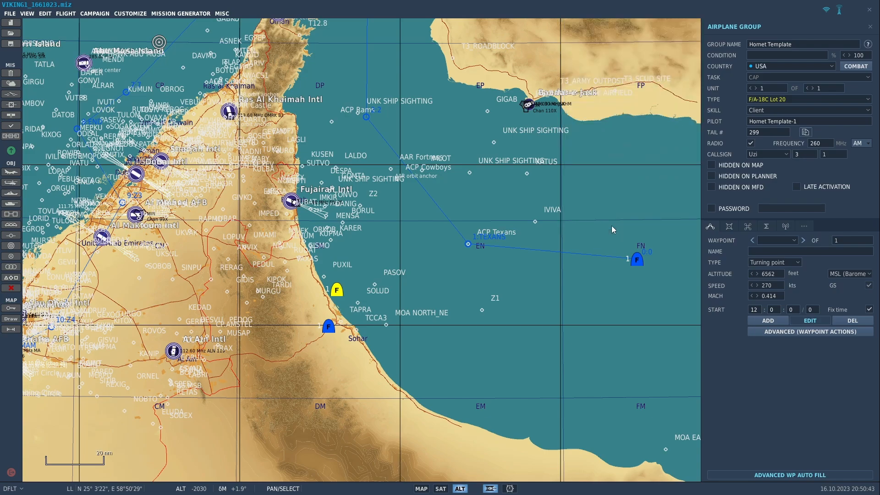
# Select the F/A-18C Lot 20 flight east of Sohar and rename its group to 161023_VIKING1
pyautogui.click(636, 260)
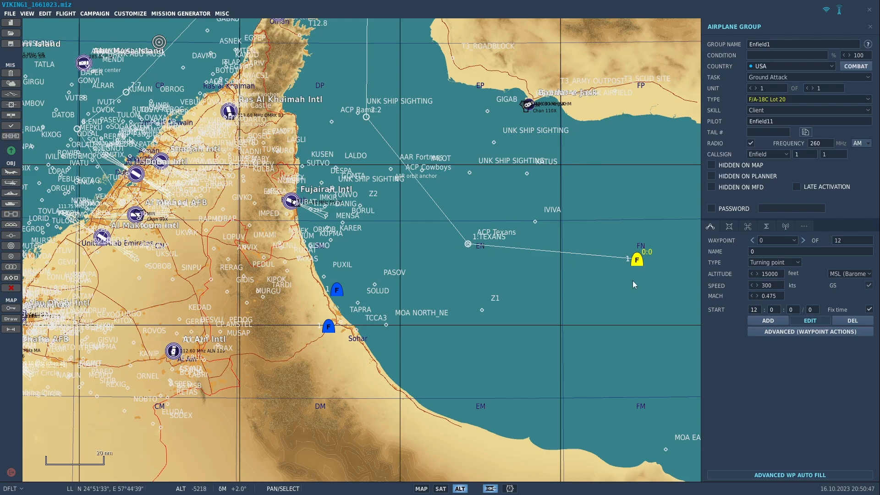
pyautogui.click(786, 227)
pyautogui.scroll(-1, 776, 265)
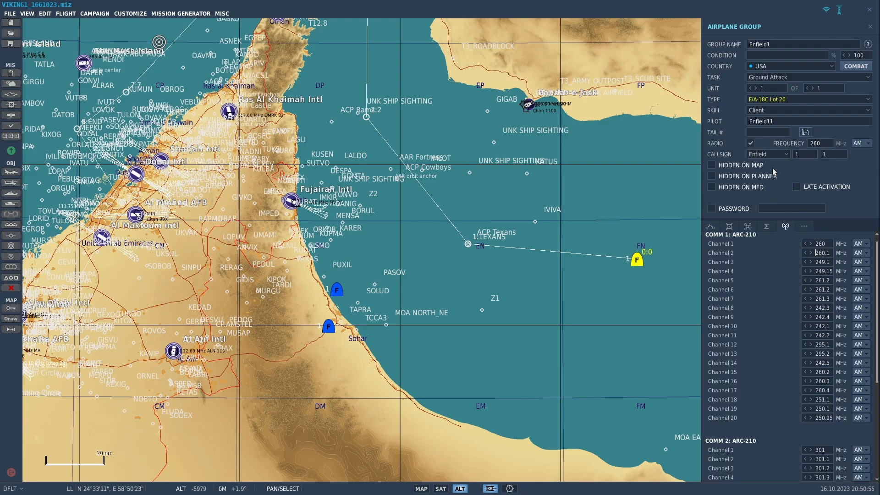
pyautogui.moveTo(779, 42); pyautogui.dragTo(721, 43)
pyautogui.write('VIKI')
pyautogui.write('NG')
pyautogui.write('1')
pyautogui.write('_')
# Set the flight's pilot name to Mav and its tail number to 201, keeping skill at Client
pyautogui.doubleClick(792, 120)
pyautogui.write('Mav')
pyautogui.click(780, 109)
pyautogui.click(752, 111)
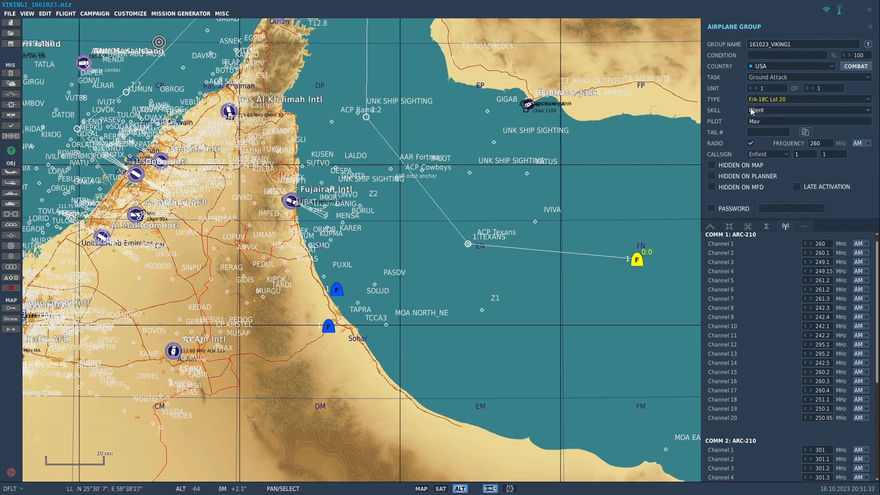
pyautogui.click(779, 131)
pyautogui.write('201')
# Change the flight's callsign to Uzi 1
pyautogui.click(785, 154)
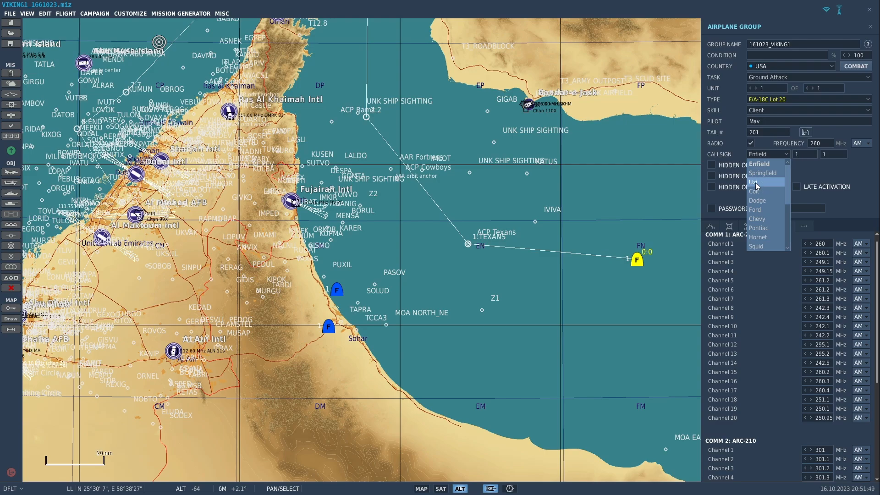
pyautogui.click(757, 183)
pyautogui.click(804, 153)
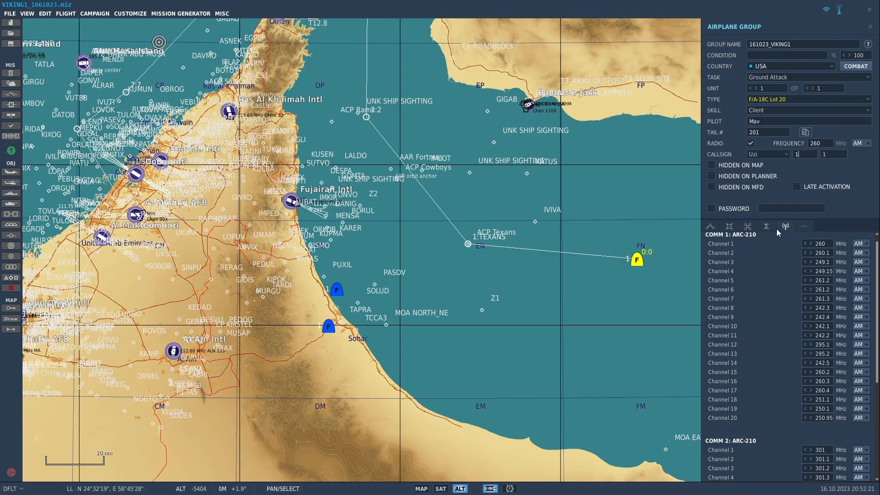
# Give the flight the AIM-9X*2, AIM-120C-5*1, GBU-38*4, GBU-12*4, ATFLIR, FUEL loadout and the VFA-166 CO paint scheme
pyautogui.click(730, 226)
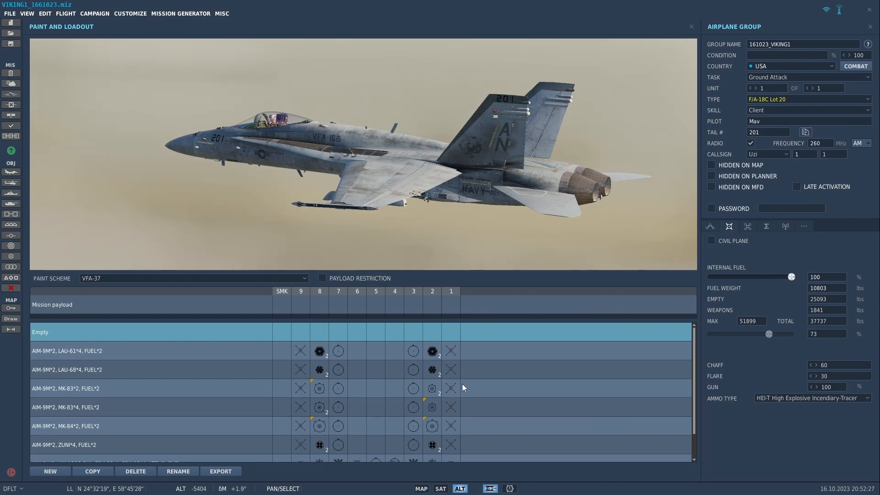
pyautogui.scroll(-2, 463, 388)
pyautogui.click(386, 435)
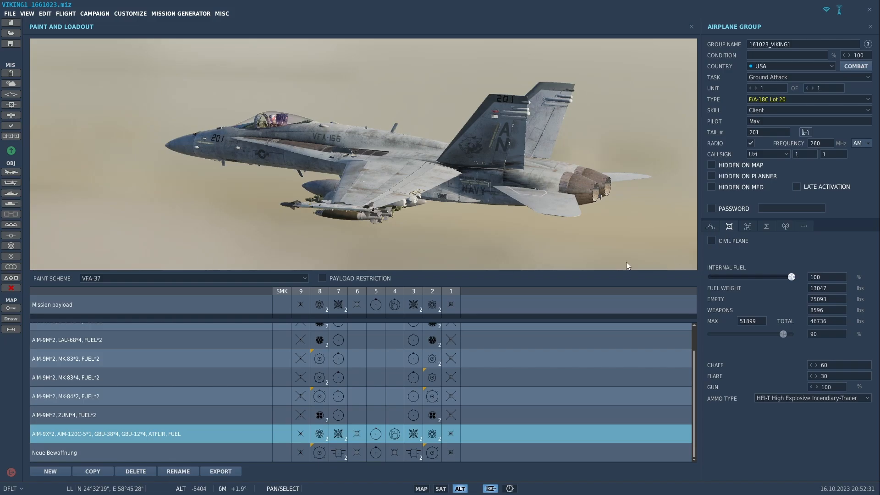
pyautogui.click(241, 279)
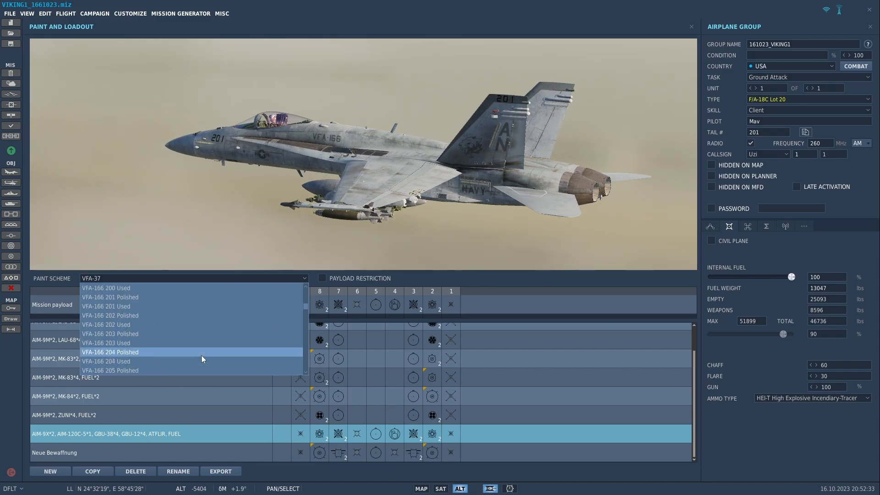
pyautogui.scroll(-5, 202, 357)
pyautogui.scroll(-4, 203, 359)
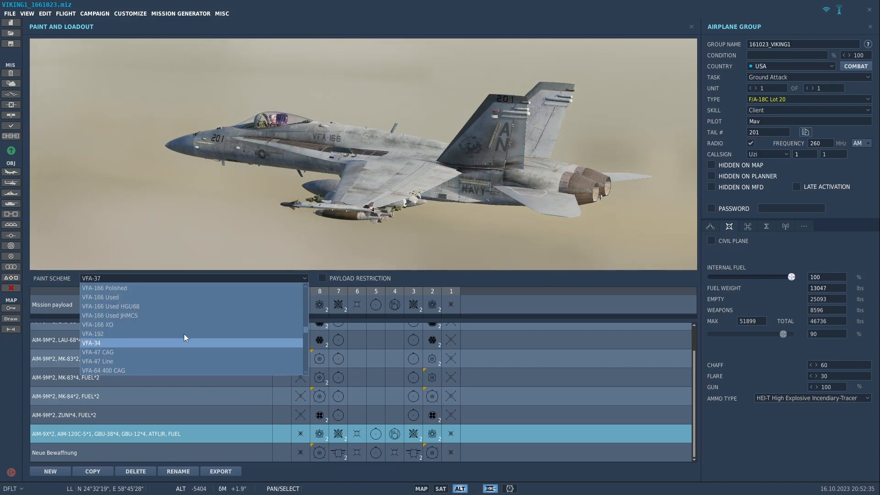
pyautogui.scroll(1, 192, 304)
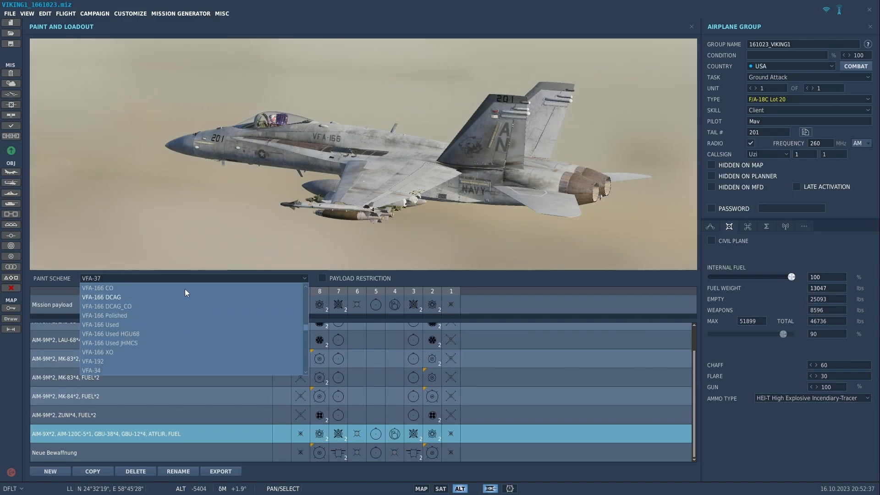
pyautogui.click(184, 288)
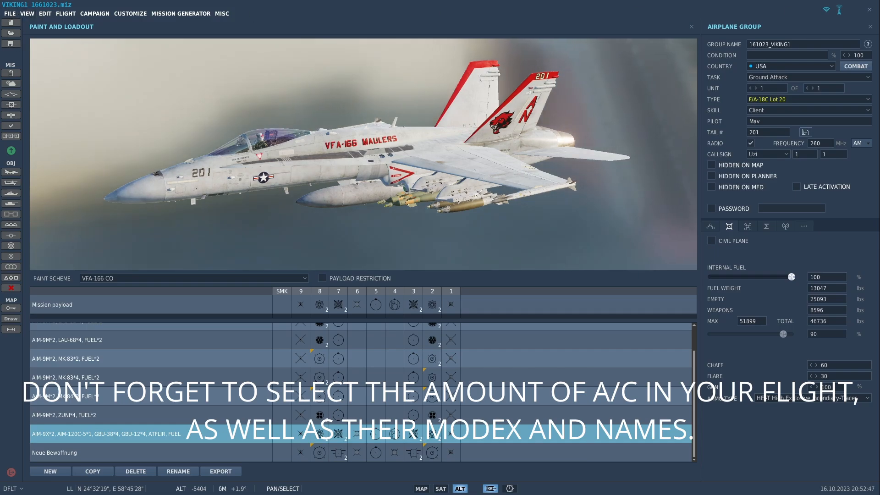
pyautogui.click(690, 27)
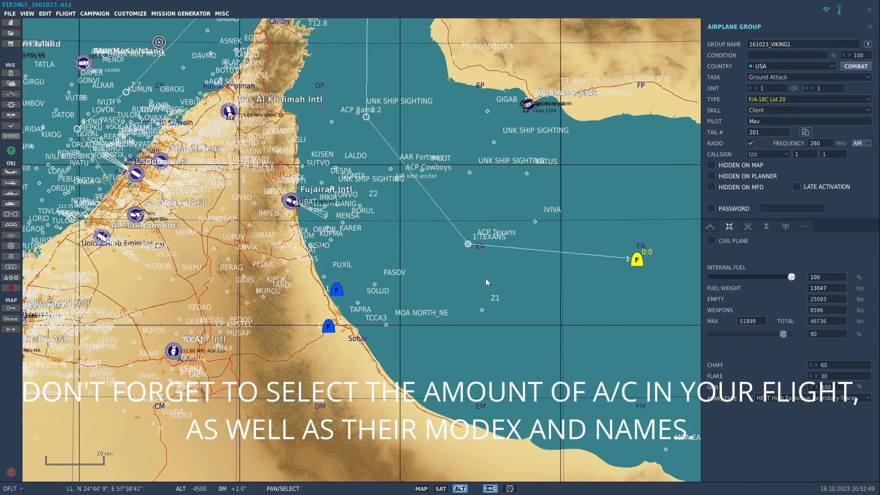
# Delete the Hornet Template and Tomcat Template groups near Sohar
pyautogui.click(621, 288)
pyautogui.click(637, 260)
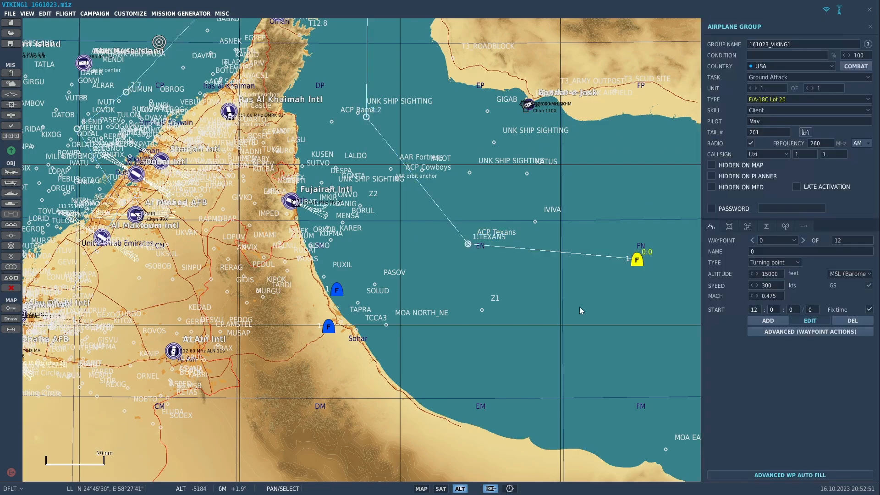
pyautogui.moveTo(532, 330); pyautogui.dragTo(622, 302)
pyautogui.click(430, 264)
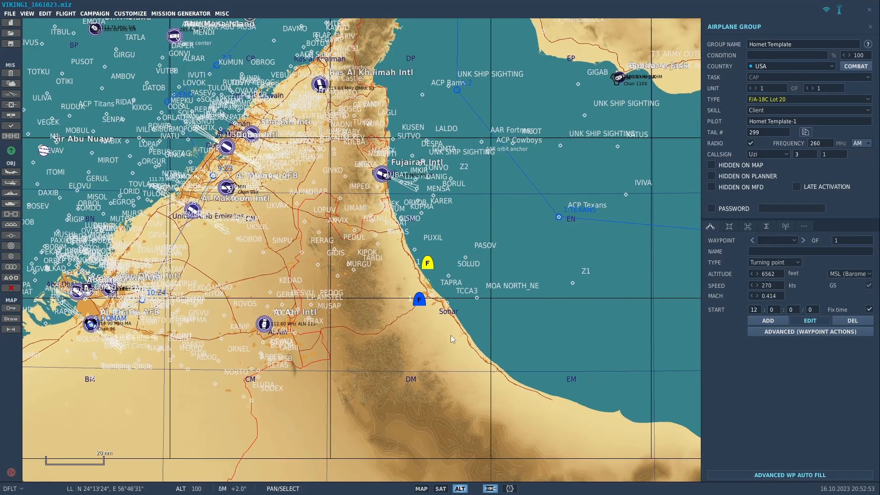
pyautogui.click(426, 296)
pyautogui.click(428, 261)
pyautogui.press('Delete')
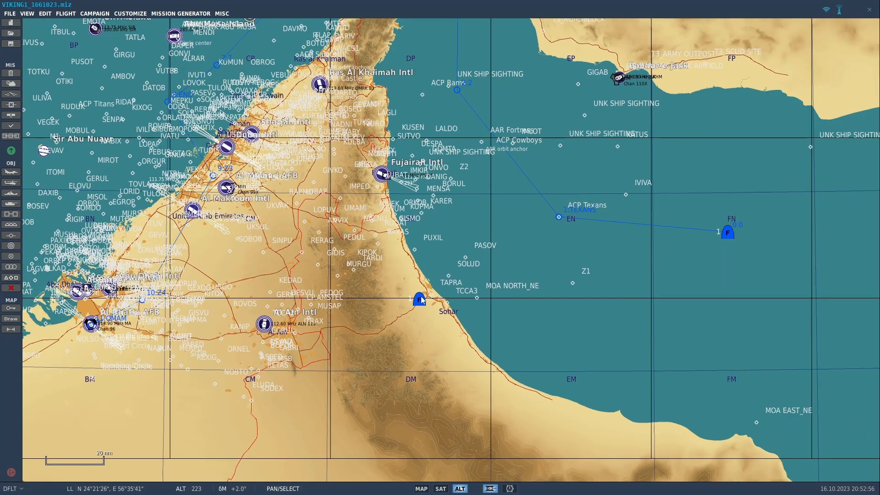
pyautogui.click(419, 298)
pyautogui.press('Delete')
pyautogui.moveTo(605, 294); pyautogui.dragTo(532, 327)
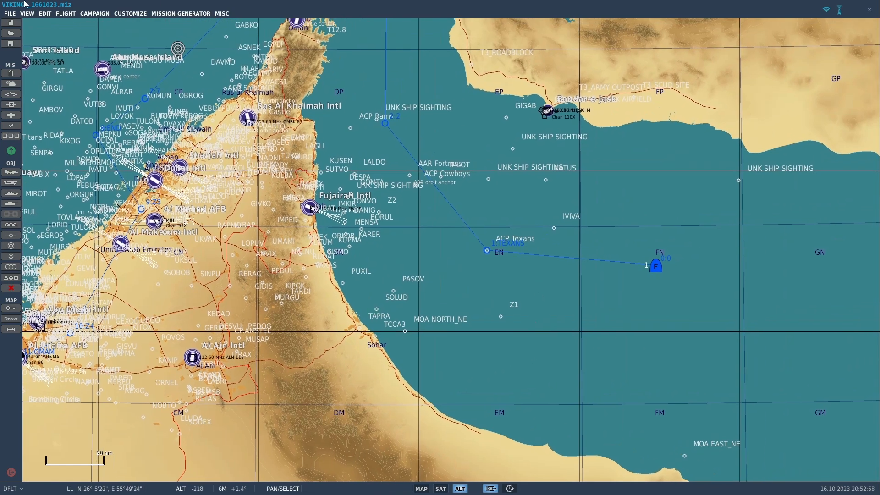
# Save the mission as a static template named 161023_VIKING1 with file name 161023_VIKING1
pyautogui.click(45, 14)
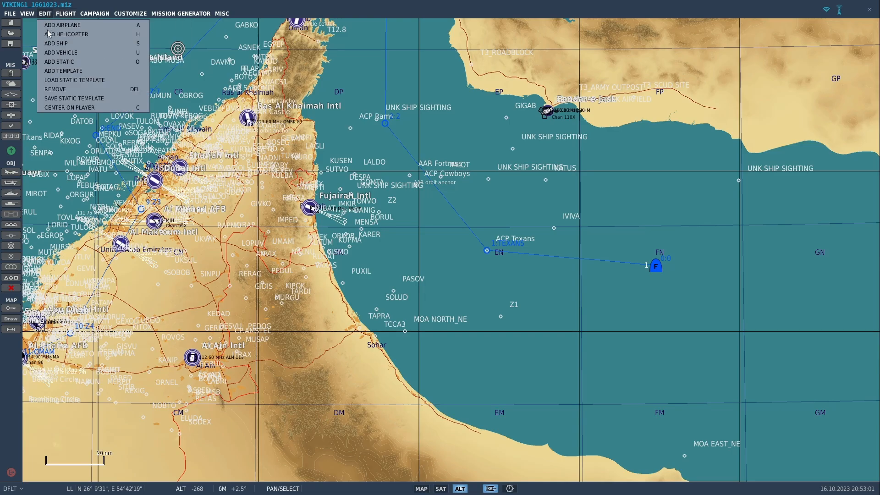
pyautogui.click(68, 98)
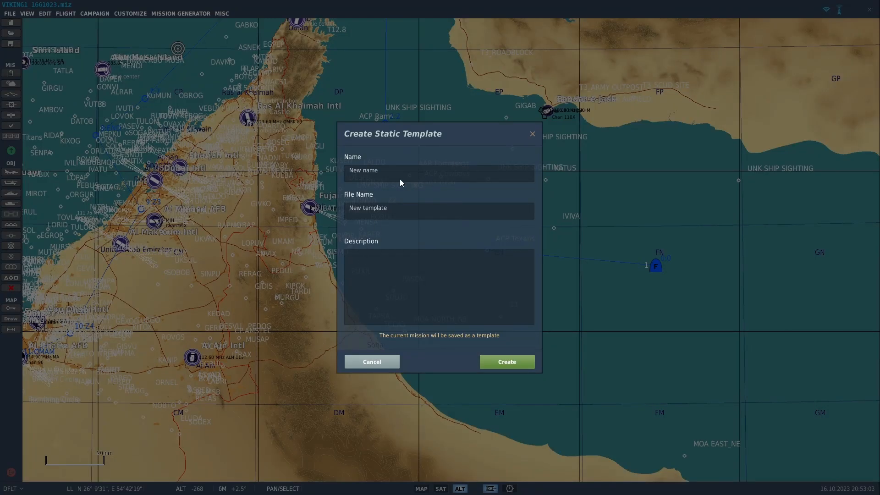
pyautogui.moveTo(386, 171); pyautogui.dragTo(294, 171)
pyautogui.write('161023_VIKING1')
pyautogui.hotkey('ctrl', 'a')
pyautogui.hotkey('ctrl', 'c')
pyautogui.moveTo(405, 214); pyautogui.dragTo(213, 219)
pyautogui.moveTo(414, 219); pyautogui.dragTo(204, 219)
pyautogui.hotkey('ctrl', 'v')
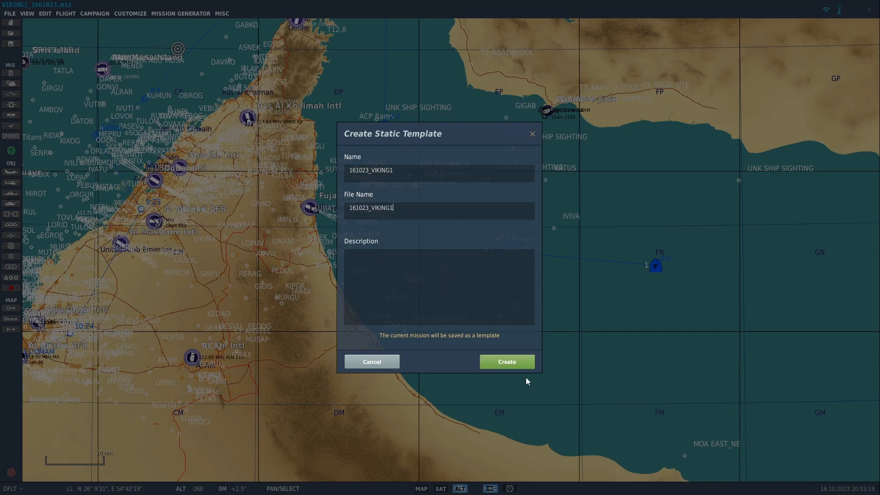
pyautogui.click(510, 361)
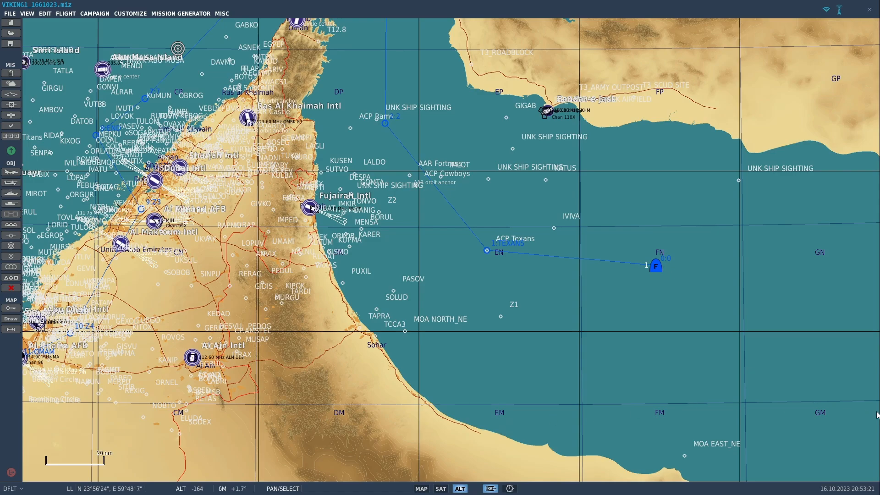